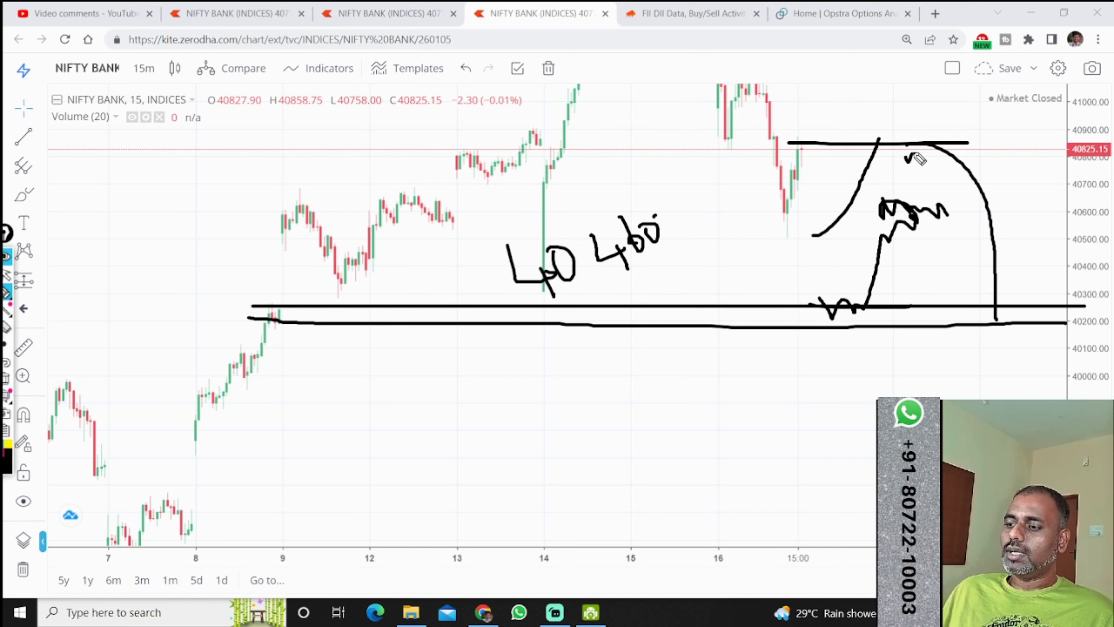
- Extend the NIFTY BANK sketch below the 40200 support, ending in a downward arrow near 40000
{"action": "mouse_move", "coordinate": [965, 159]}
{"action": "left_mouse_down"}
{"action": "mouse_move", "coordinate": [1015, 181]}
{"action": "mouse_move", "coordinate": [1029, 397]}
{"action": "left_mouse_up"}
{"action": "left_click_drag", "start_coordinate": [1007, 345], "coordinate": [1063, 378]}
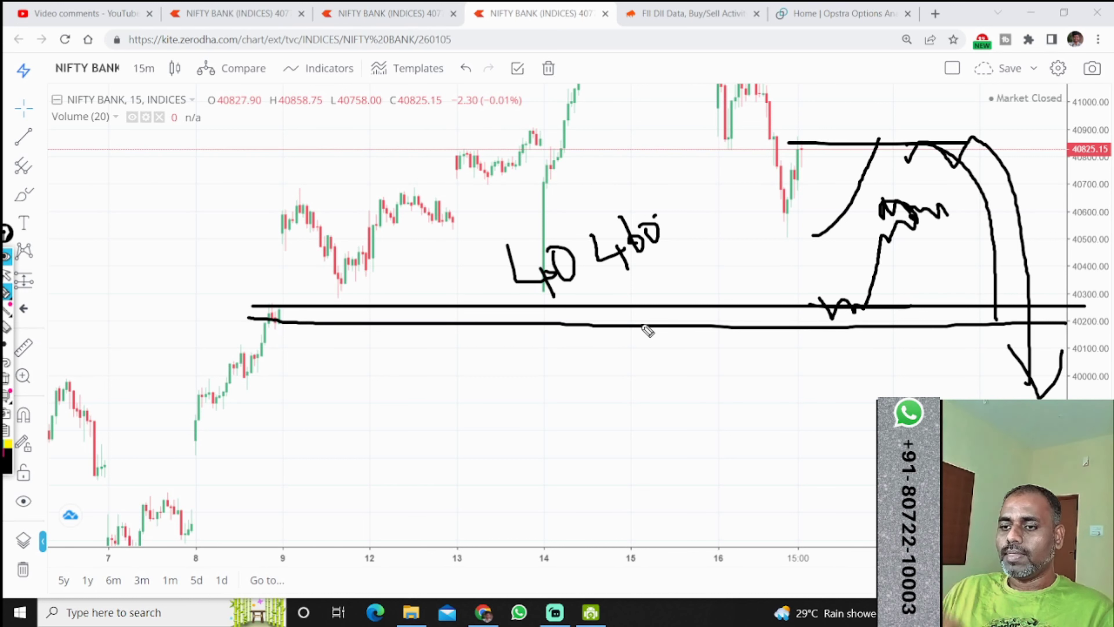
- Clear the pen annotations and open Opstra's Options Strategy Builder
{"action": "left_click", "coordinate": [842, 7]}
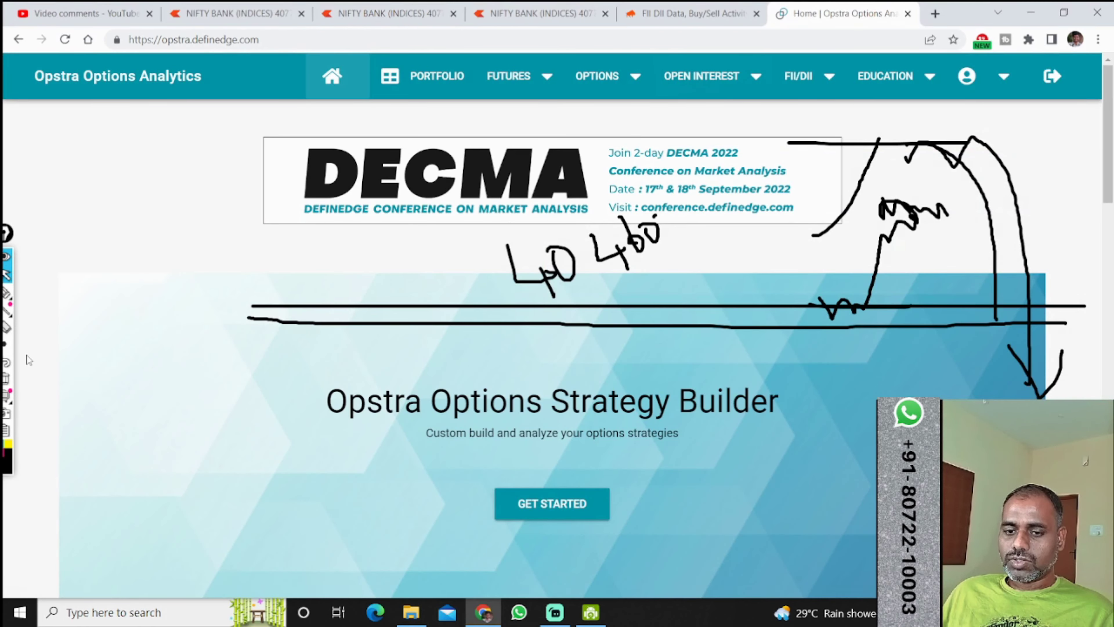
{"action": "left_click", "coordinate": [6, 378]}
{"action": "left_click", "coordinate": [638, 80]}
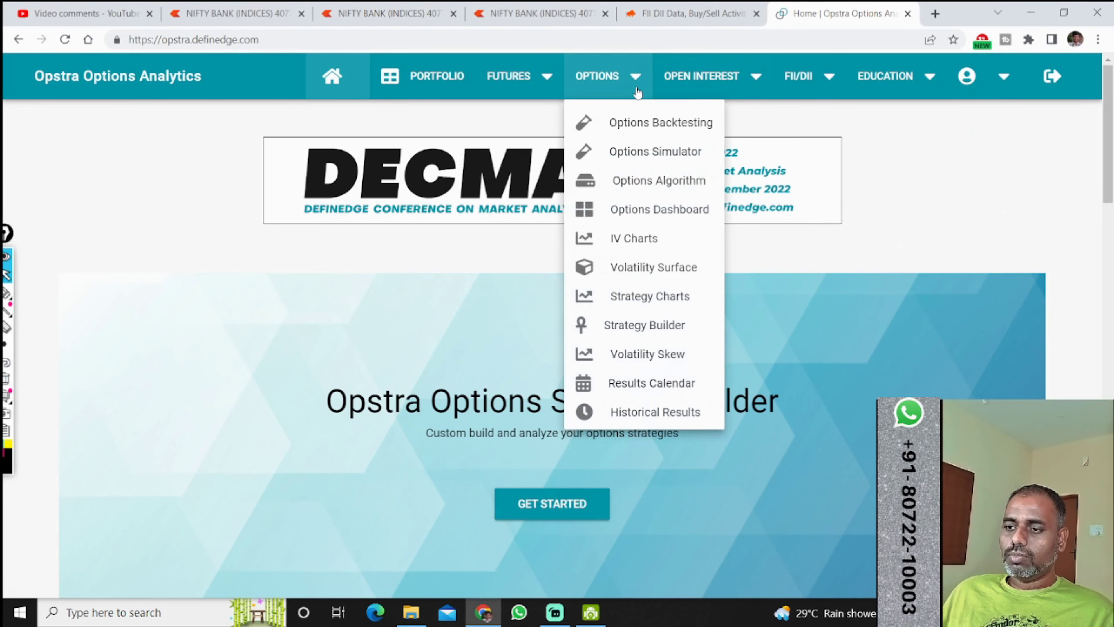
{"action": "left_click", "coordinate": [701, 77]}
{"action": "left_click", "coordinate": [626, 84]}
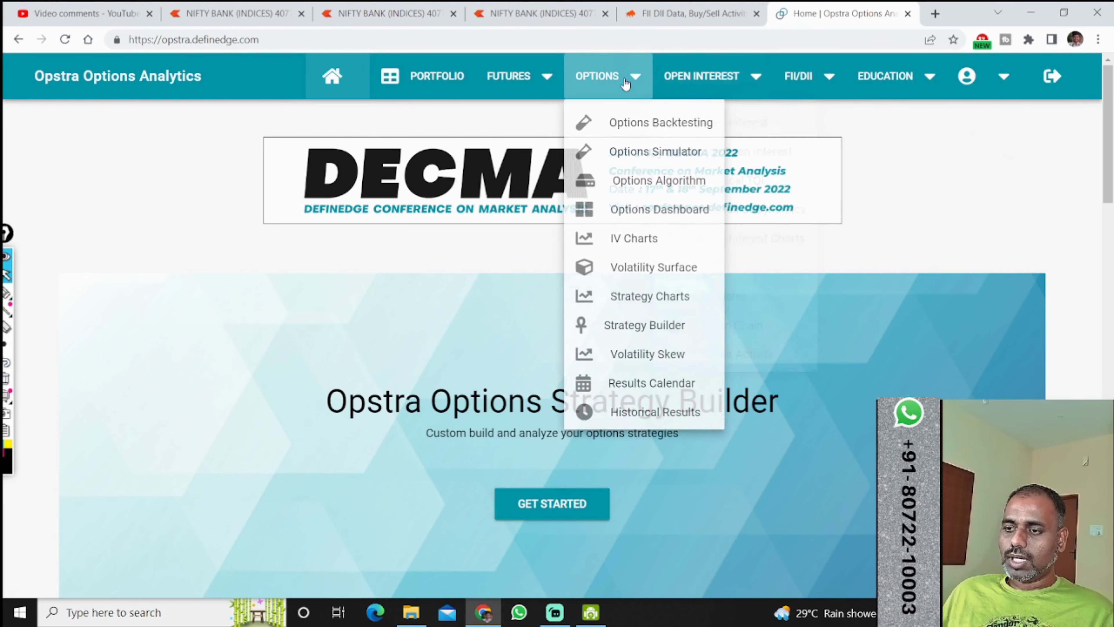
{"action": "left_click", "coordinate": [631, 325]}
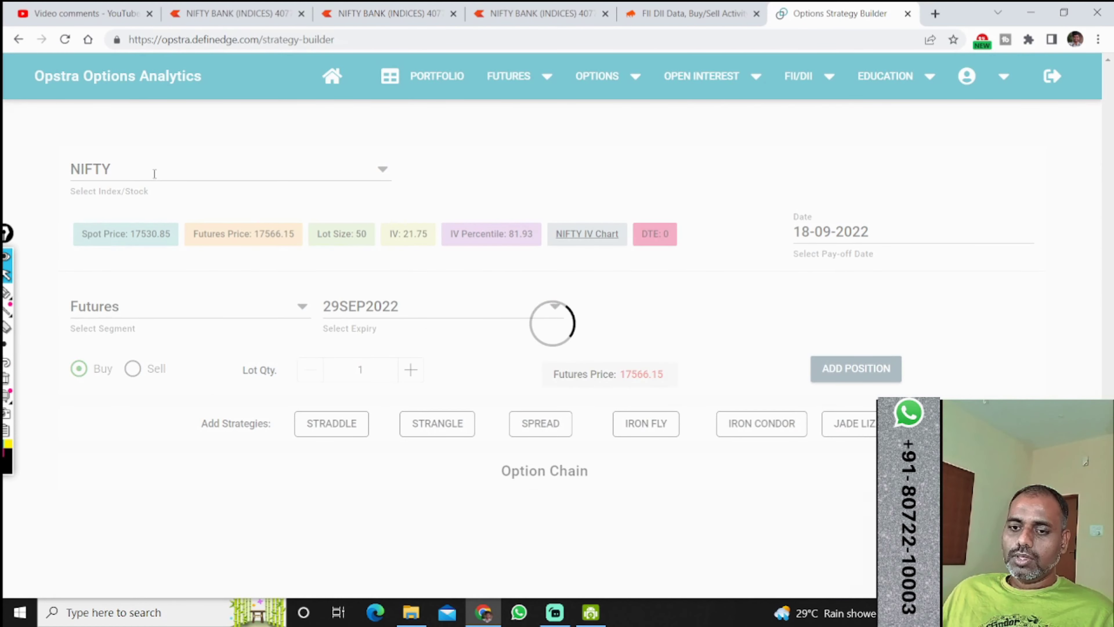
- Select BANKNIFTY, segment Options and expiry 22SEP2022, then return to the NIFTY BANK chart
{"action": "left_click", "coordinate": [154, 174]}
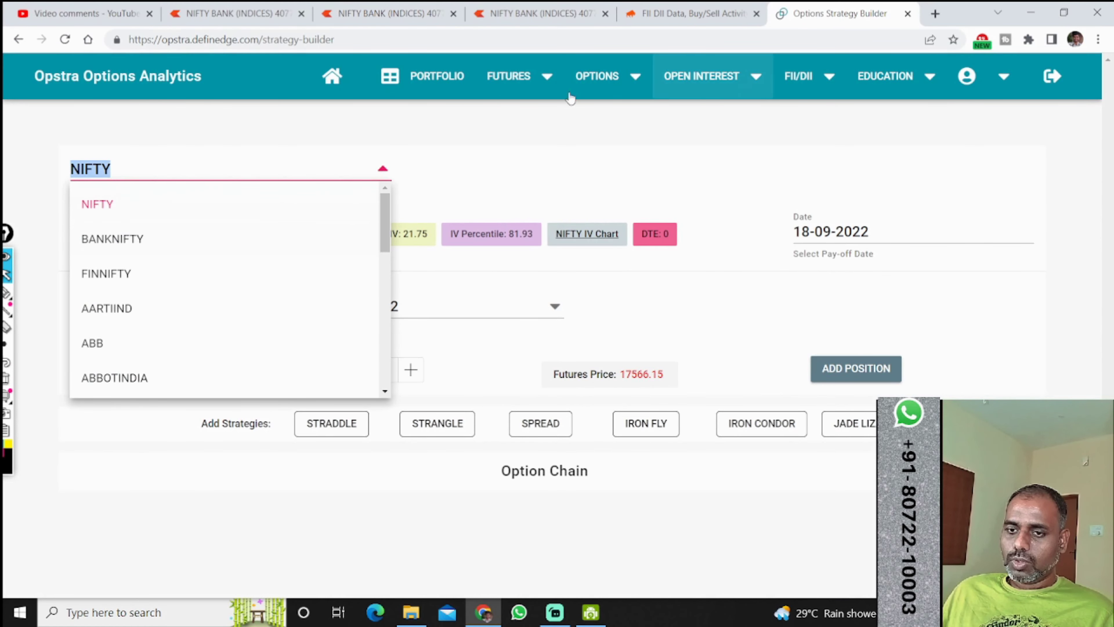
{"action": "left_click", "coordinate": [229, 241]}
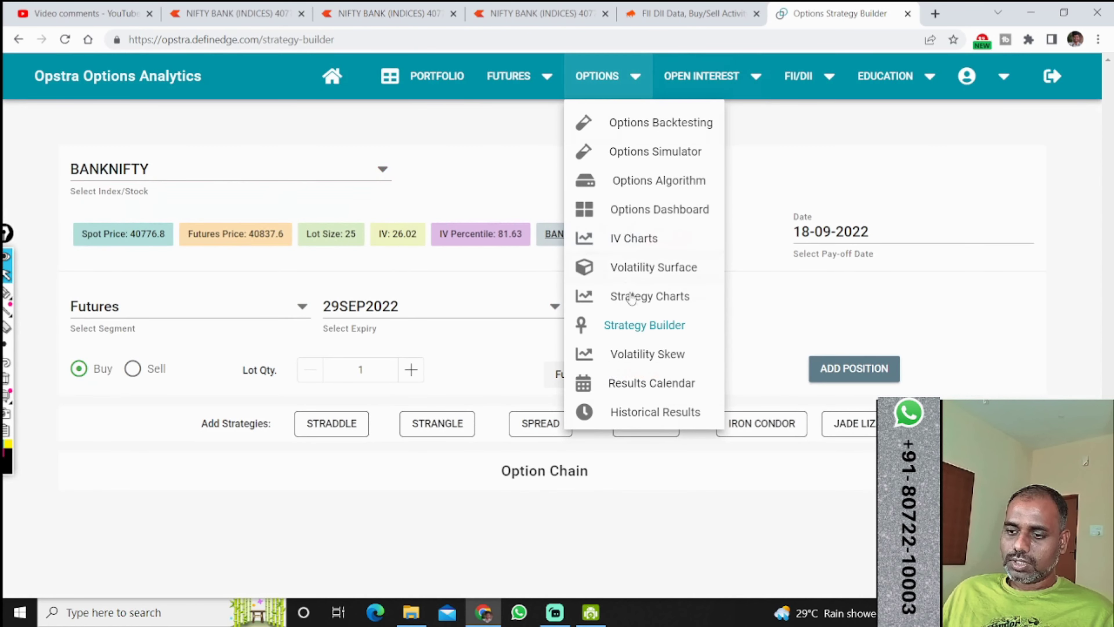
{"action": "left_click", "coordinate": [212, 307]}
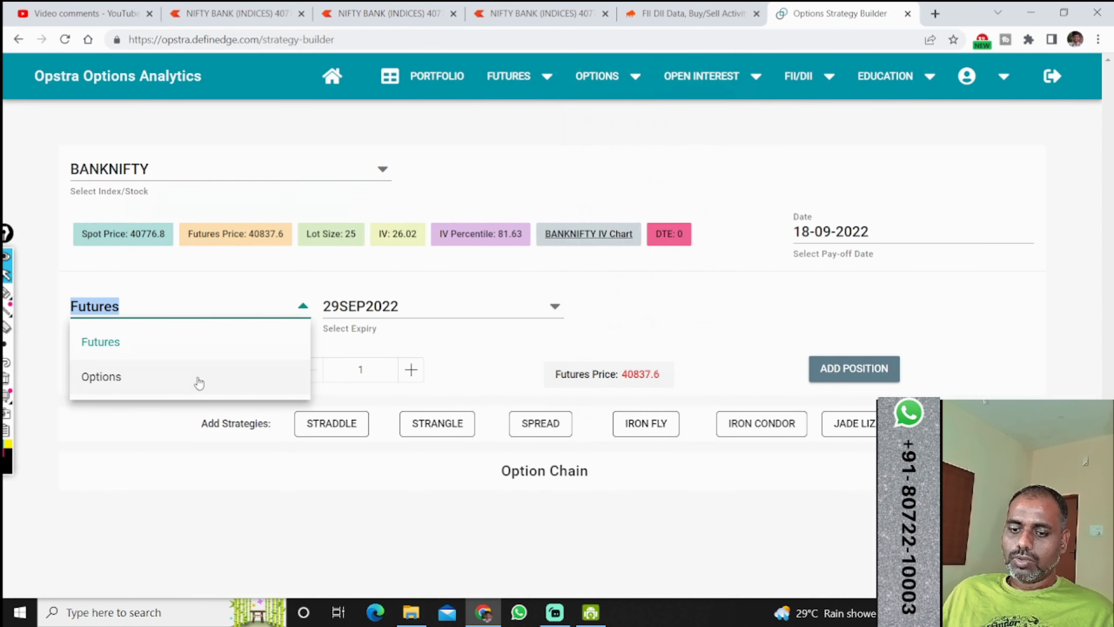
{"action": "left_click", "coordinate": [198, 378]}
{"action": "left_click", "coordinate": [385, 309]}
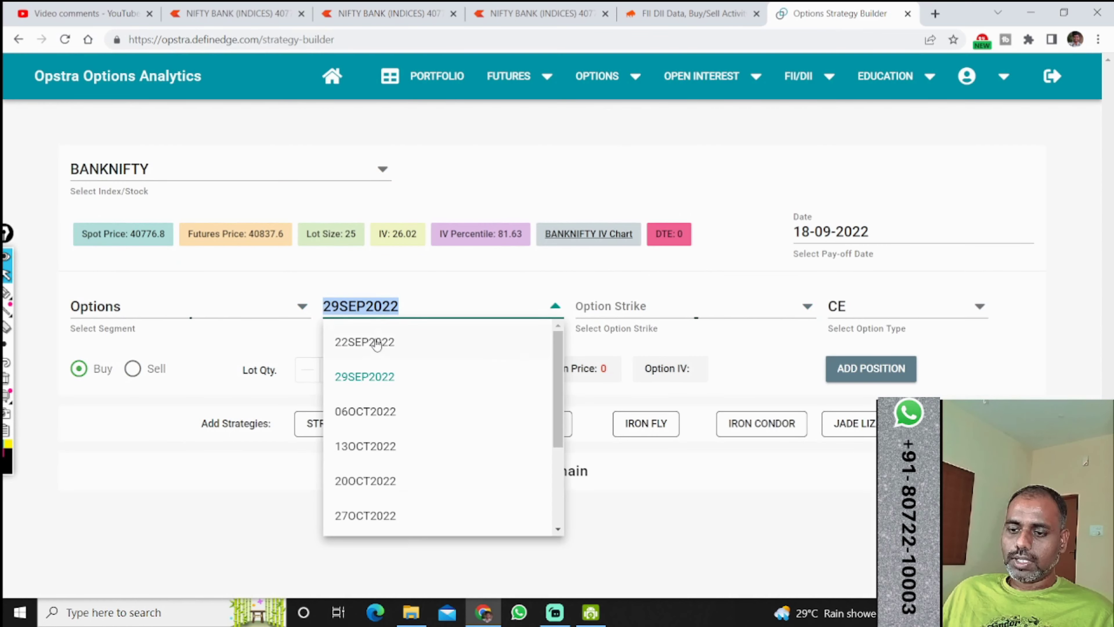
{"action": "left_click", "coordinate": [372, 341]}
{"action": "left_click", "coordinate": [593, 6]}
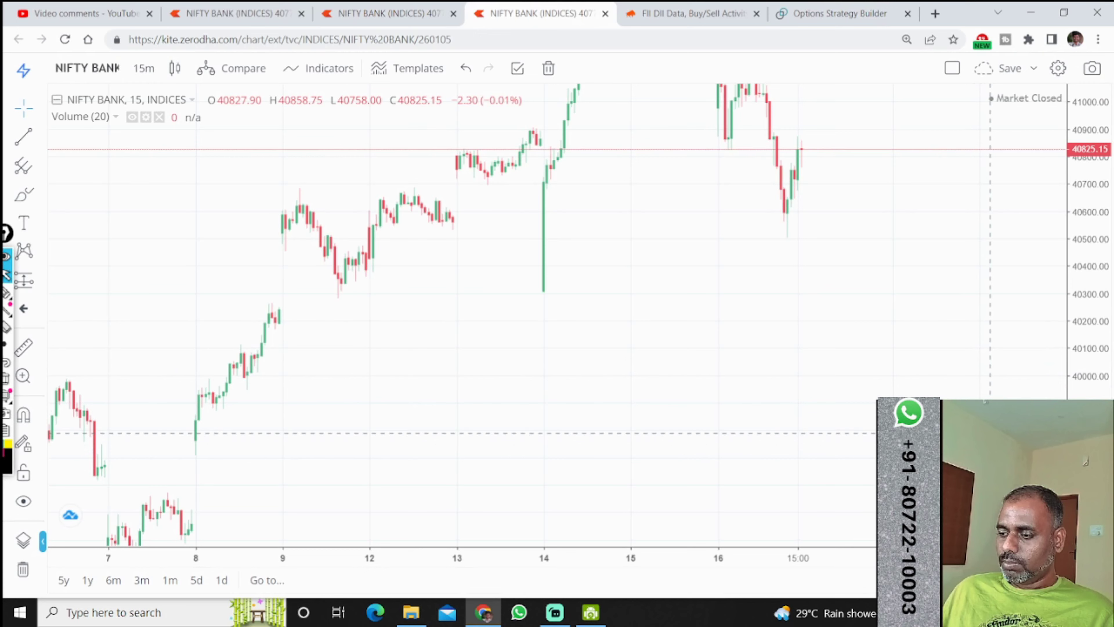
- Back in the Strategy Builder, add a bought BANKNIFTY 39800 CE position
{"action": "scroll", "coordinate": [987, 433], "scroll_direction": "down", "scroll_amount": 3}
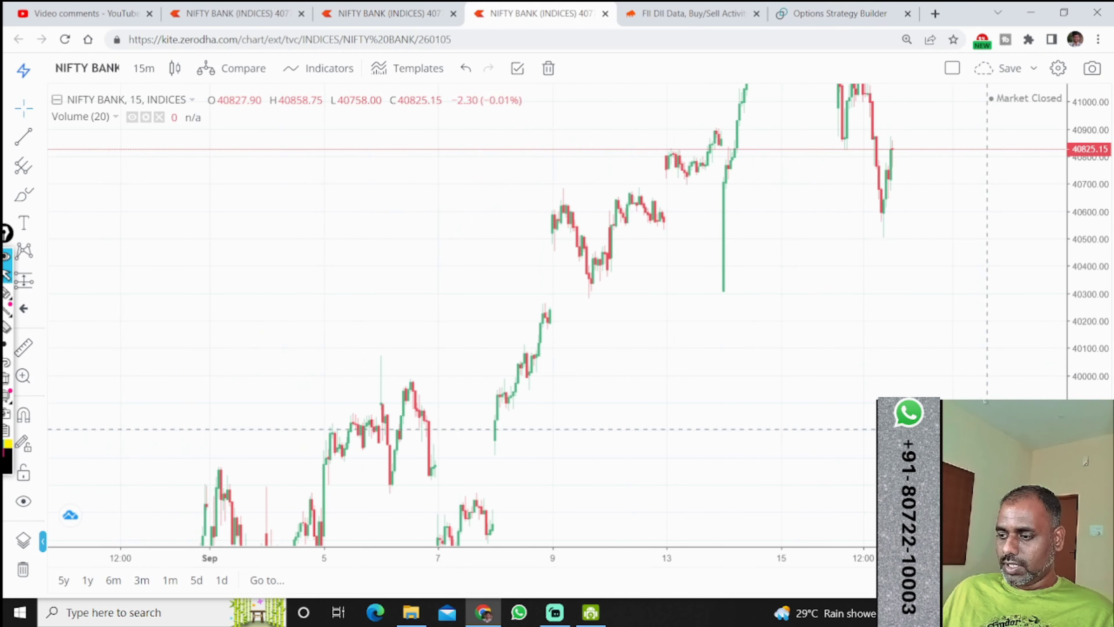
{"action": "left_click", "coordinate": [851, 10]}
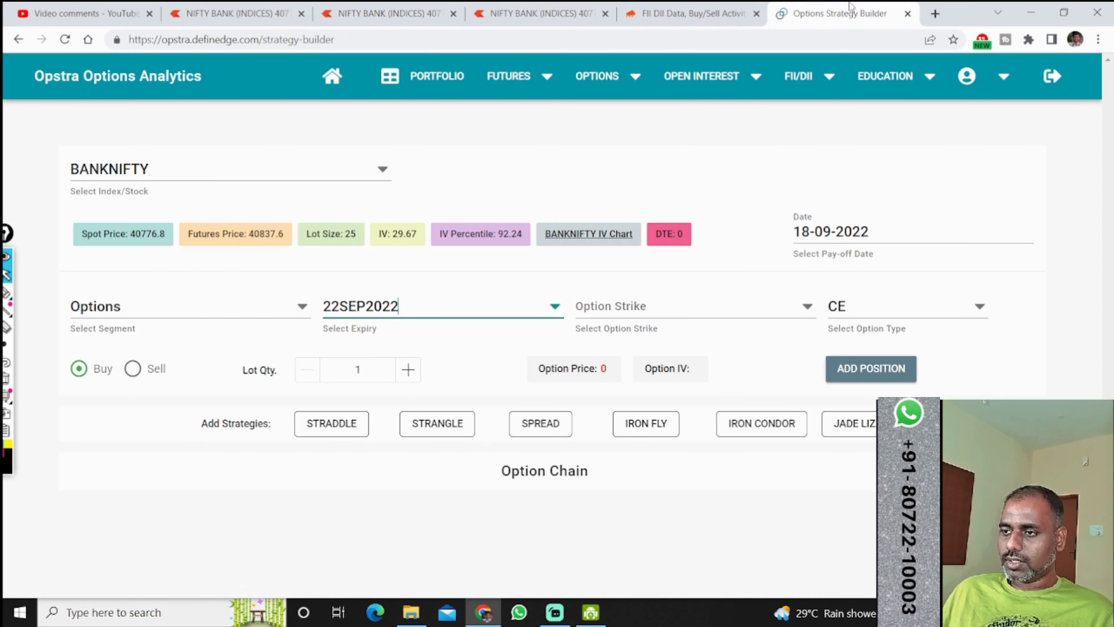
{"action": "left_click", "coordinate": [628, 307]}
{"action": "type", "text": "39800"}
{"action": "key", "text": "Return"}
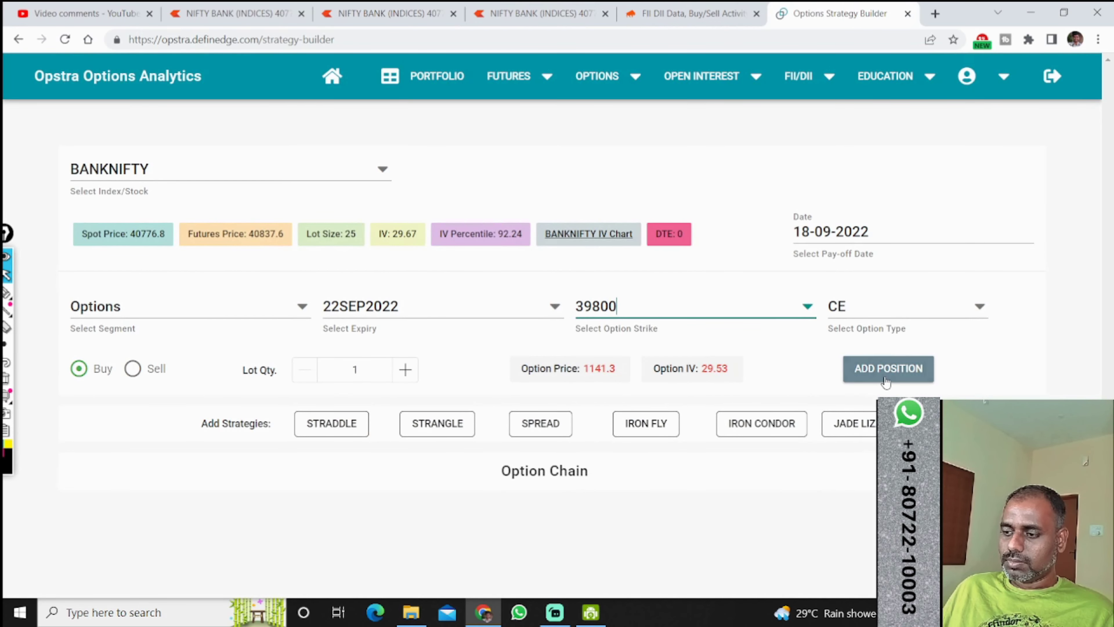
{"action": "left_click", "coordinate": [897, 370]}
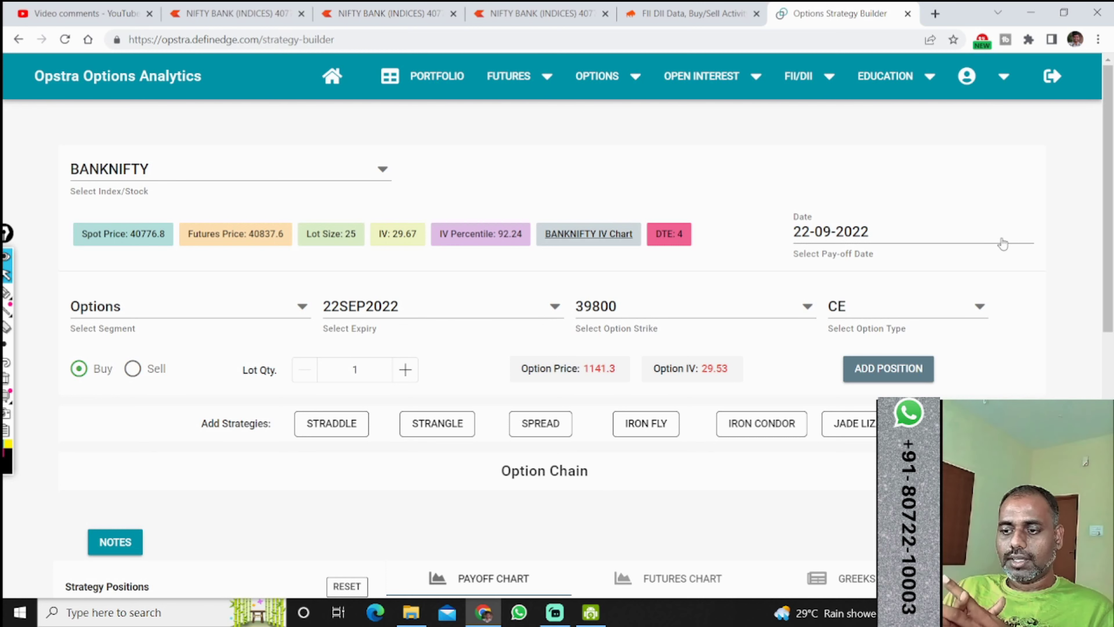
{"action": "scroll", "coordinate": [838, 350], "scroll_direction": "down", "scroll_amount": 5}
{"action": "scroll", "coordinate": [839, 350], "scroll_direction": "up", "scroll_amount": 5}
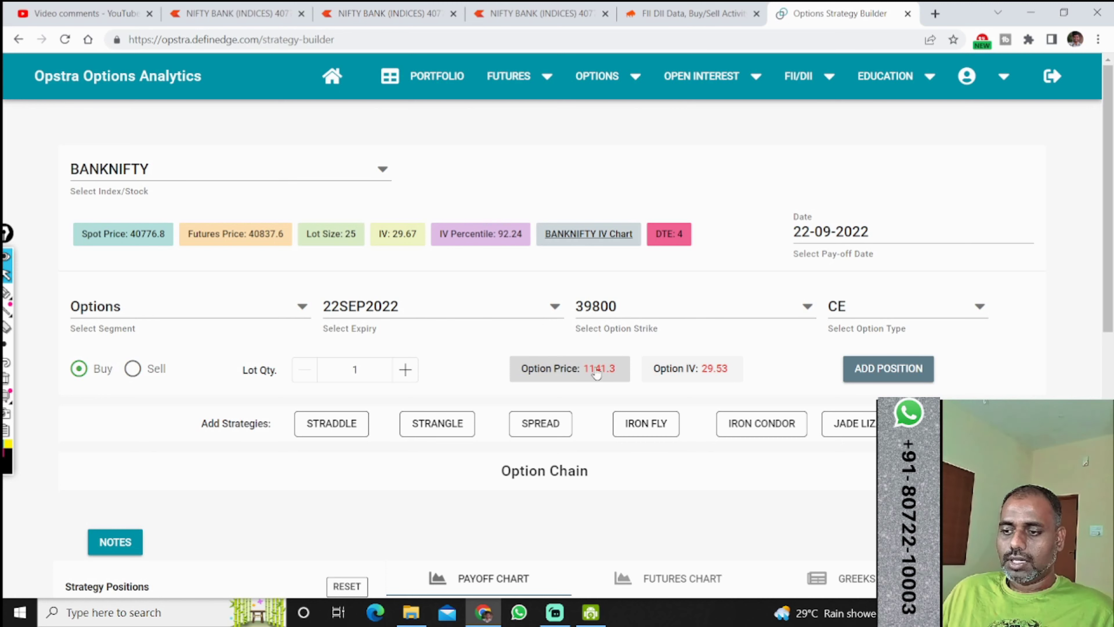
{"action": "left_click", "coordinate": [886, 307]}
- Add a sold 39800 PE position to the strategy
{"action": "left_click", "coordinate": [870, 379]}
{"action": "left_click", "coordinate": [143, 367]}
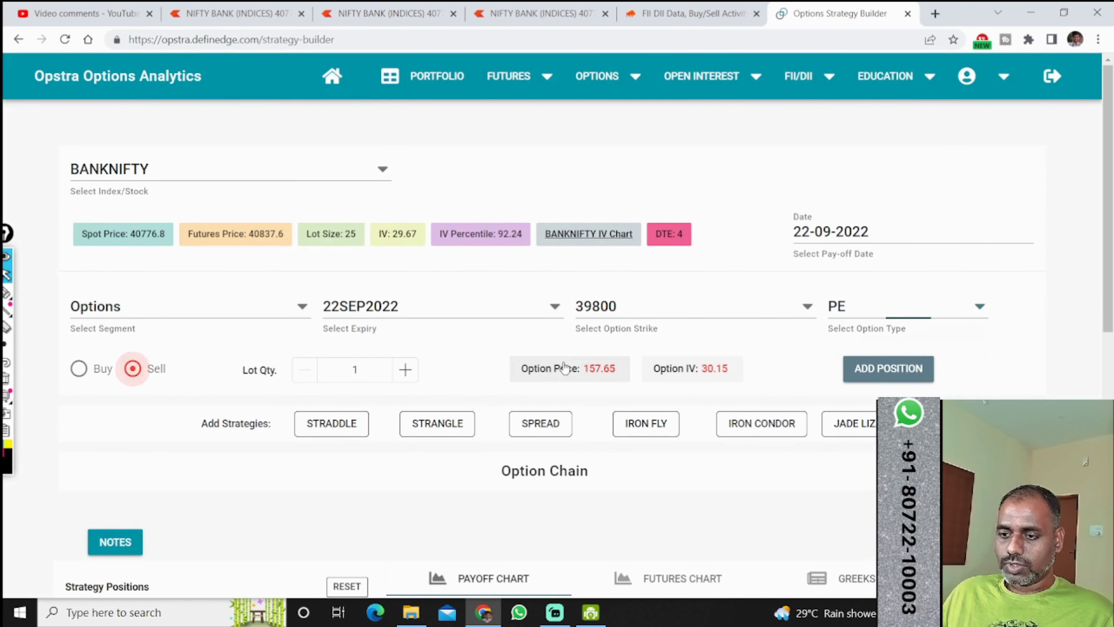
{"action": "scroll", "coordinate": [873, 219], "scroll_direction": "down", "scroll_amount": 6}
{"action": "scroll", "coordinate": [875, 206], "scroll_direction": "up", "scroll_amount": 3}
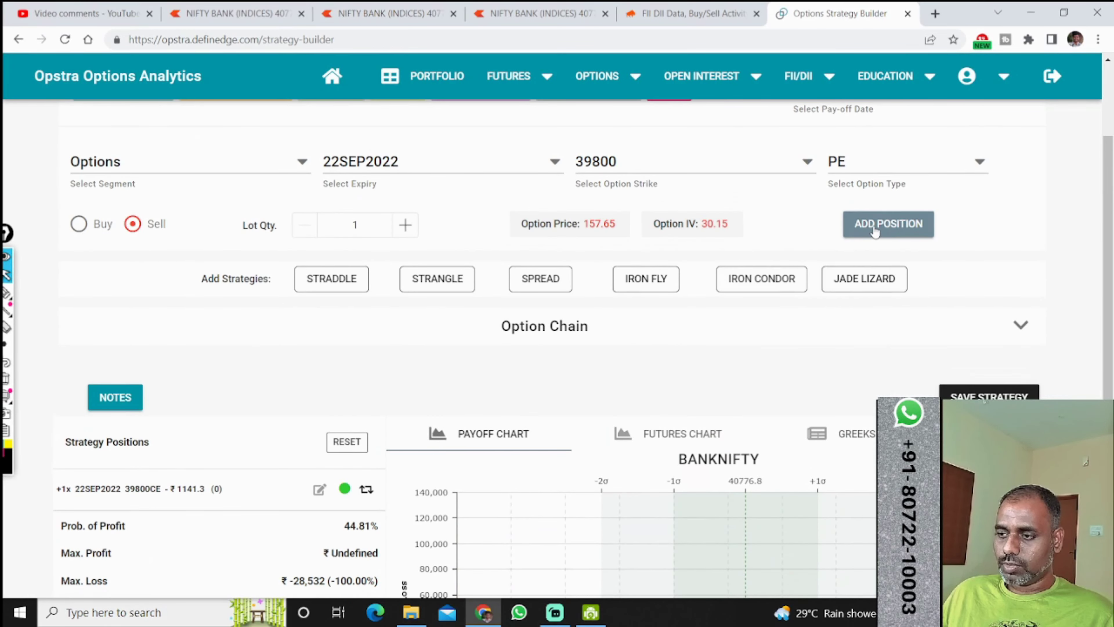
{"action": "left_click", "coordinate": [874, 224]}
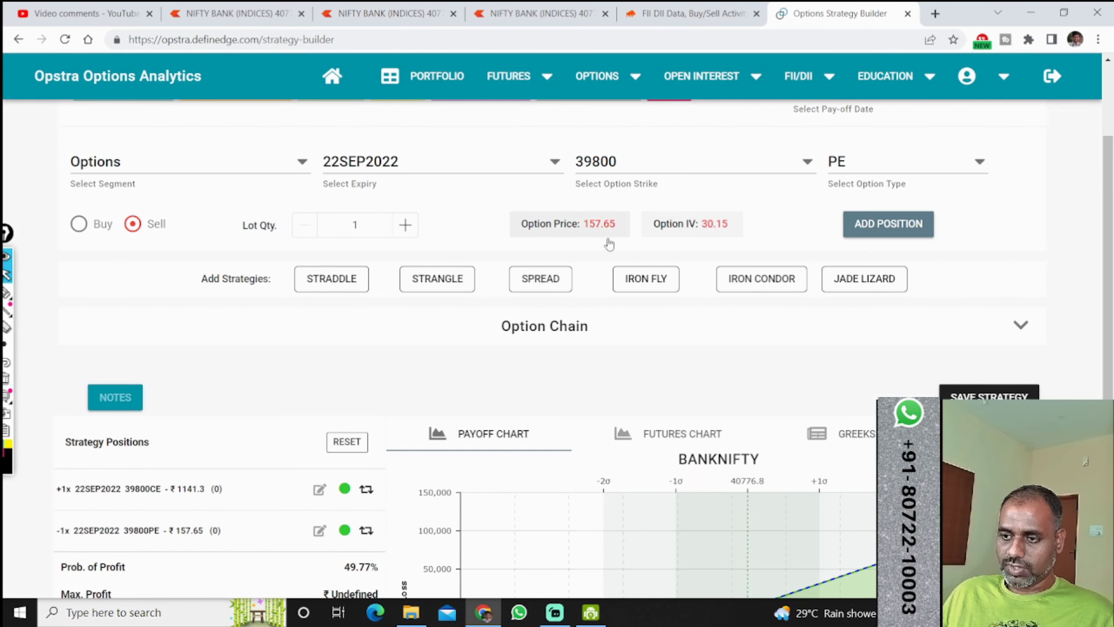
- Modify the 39800 CE leg from Buy to Sell, forming the short straddle
{"action": "scroll", "coordinate": [712, 322], "scroll_direction": "down", "scroll_amount": 5}
{"action": "scroll", "coordinate": [669, 308], "scroll_direction": "up", "scroll_amount": 5}
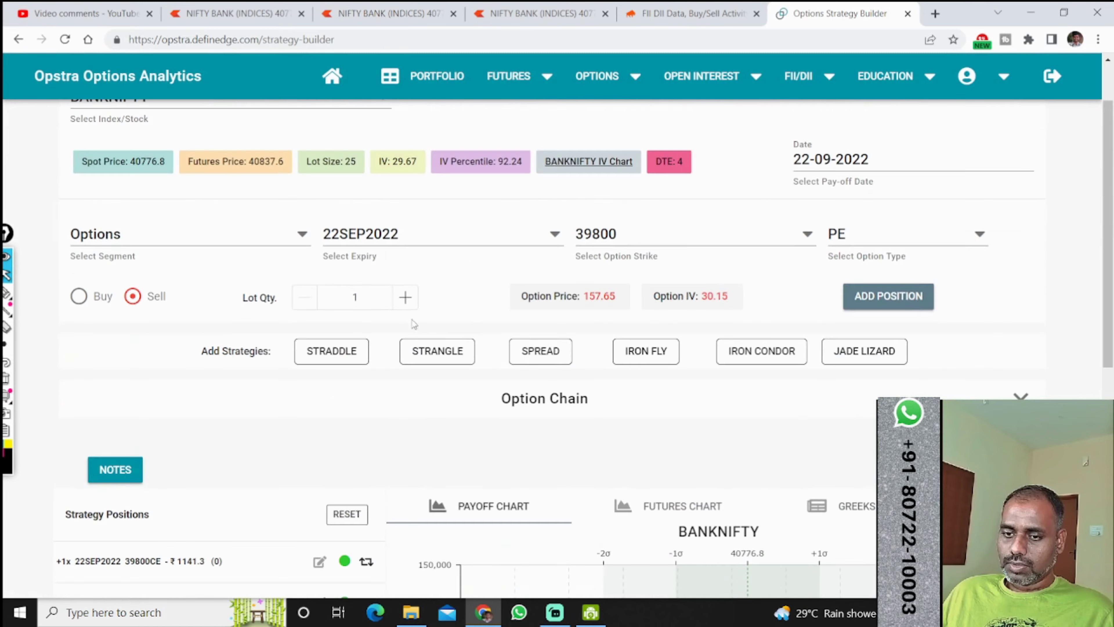
{"action": "scroll", "coordinate": [480, 279], "scroll_direction": "down", "scroll_amount": 4}
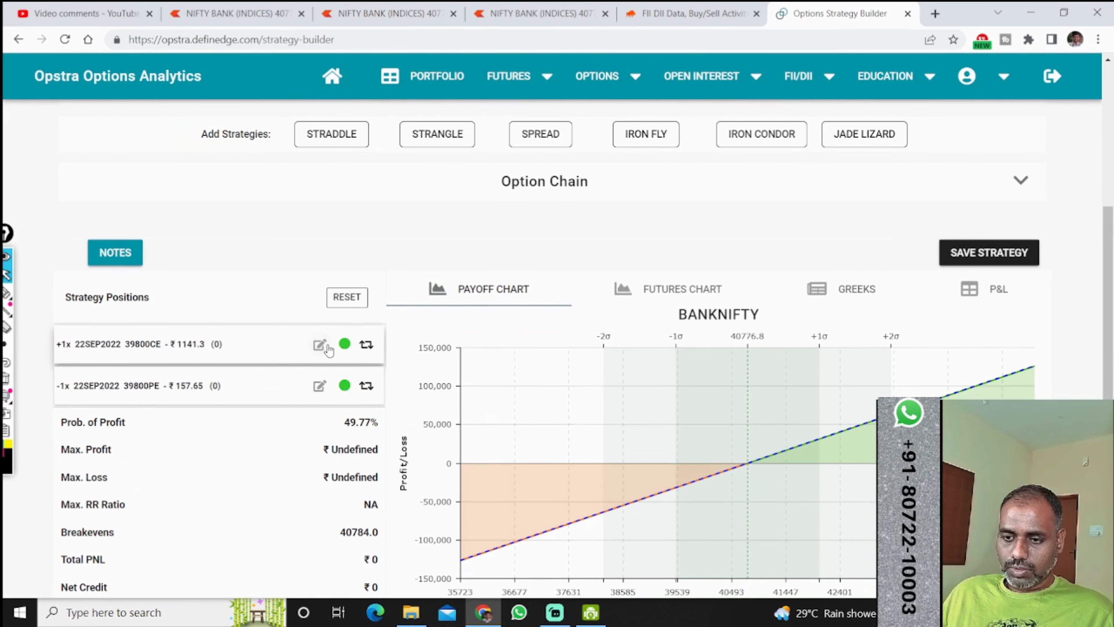
{"action": "left_click", "coordinate": [320, 345]}
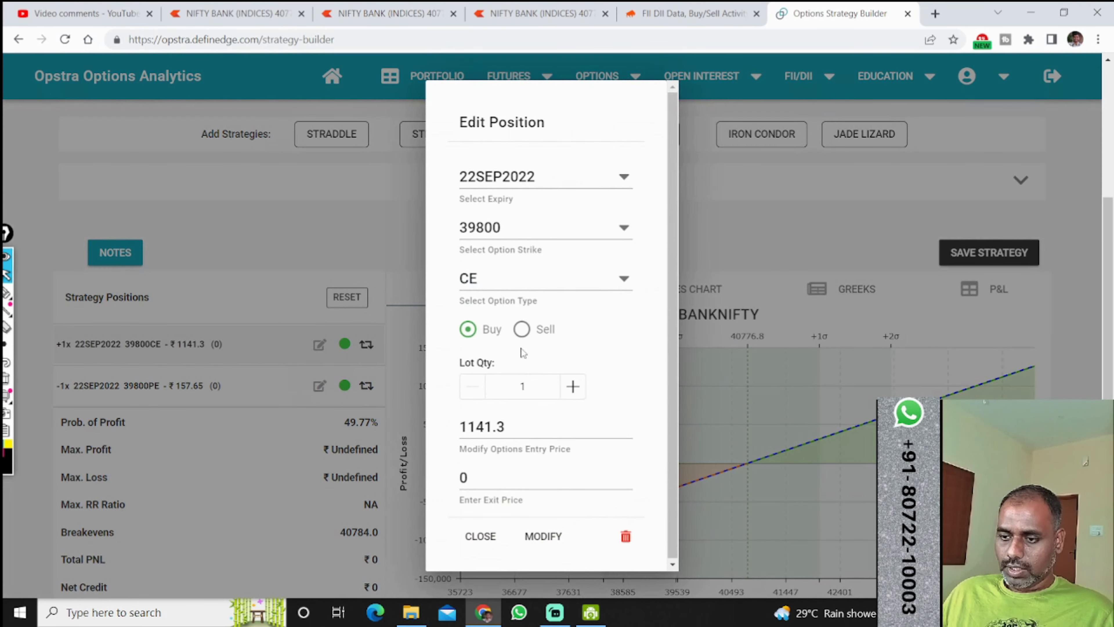
{"action": "left_click", "coordinate": [522, 329]}
{"action": "left_click", "coordinate": [543, 536]}
{"action": "mouse_move", "coordinate": [6, 297]}
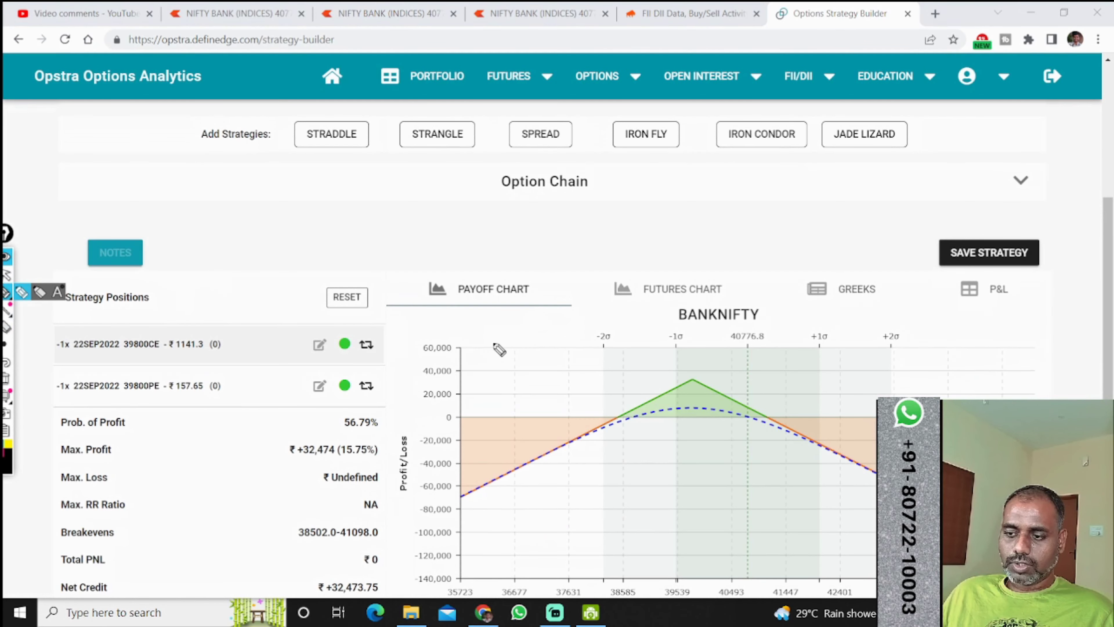
{"action": "left_click_drag", "start_coordinate": [749, 410], "coordinate": [694, 410]}
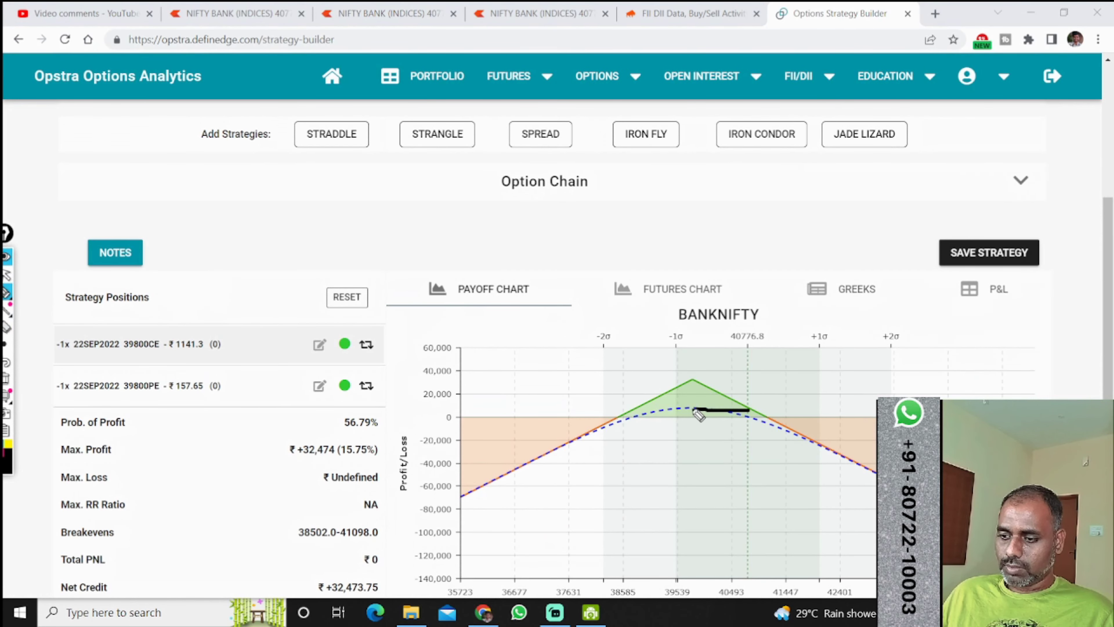
{"action": "left_click_drag", "start_coordinate": [689, 342], "coordinate": [697, 510]}
{"action": "mouse_move", "coordinate": [332, 430]}
{"action": "left_mouse_down"}
{"action": "mouse_move", "coordinate": [272, 469]}
{"action": "mouse_move", "coordinate": [376, 469]}
{"action": "mouse_move", "coordinate": [330, 434]}
{"action": "left_mouse_up"}
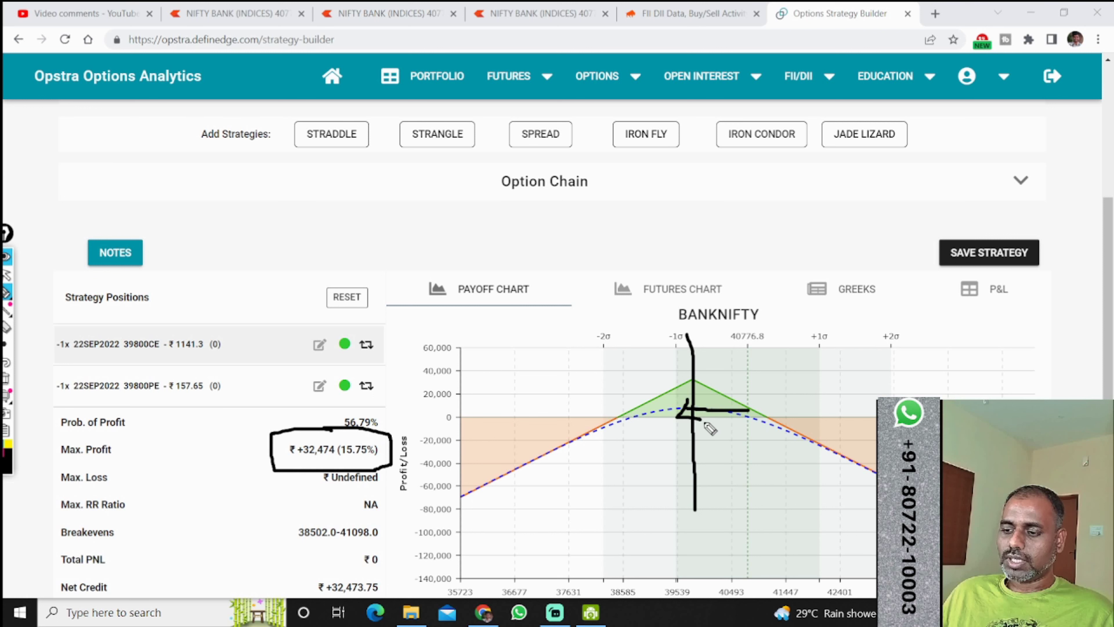
{"action": "left_click_drag", "start_coordinate": [750, 409], "coordinate": [685, 408]}
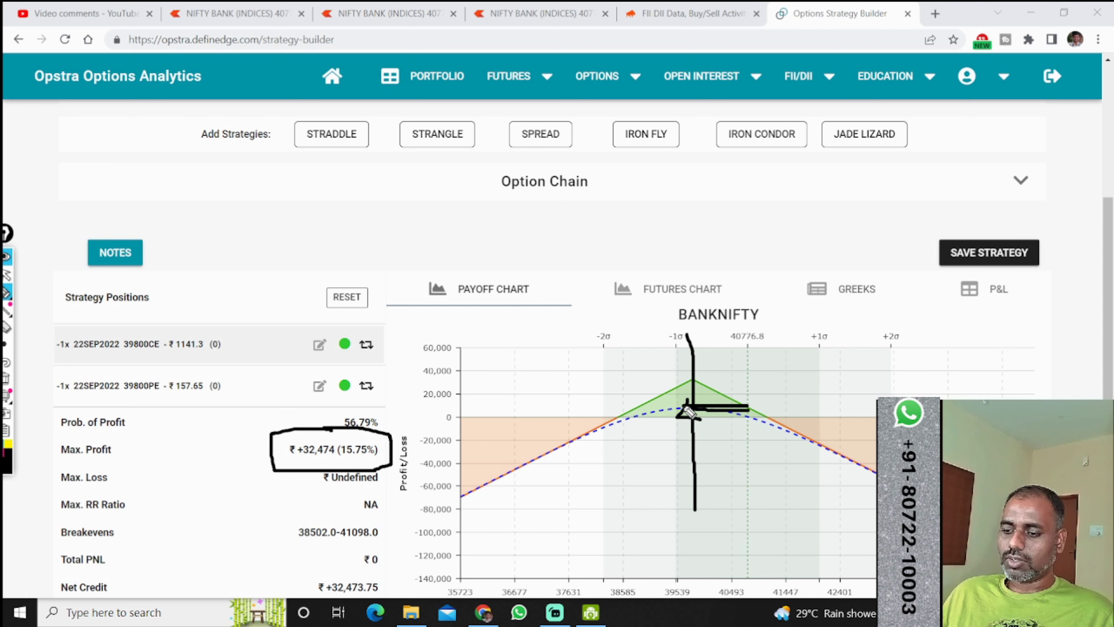
{"action": "left_click_drag", "start_coordinate": [742, 341], "coordinate": [752, 486]}
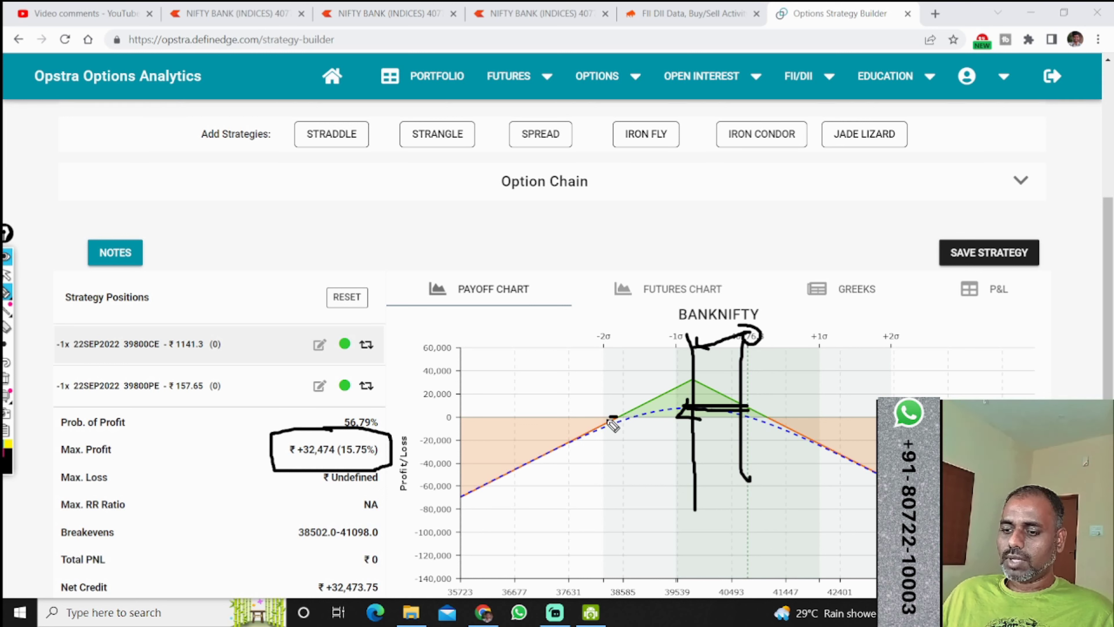
{"action": "left_click_drag", "start_coordinate": [616, 416], "coordinate": [439, 483]}
{"action": "left_click_drag", "start_coordinate": [764, 419], "coordinate": [877, 445]}
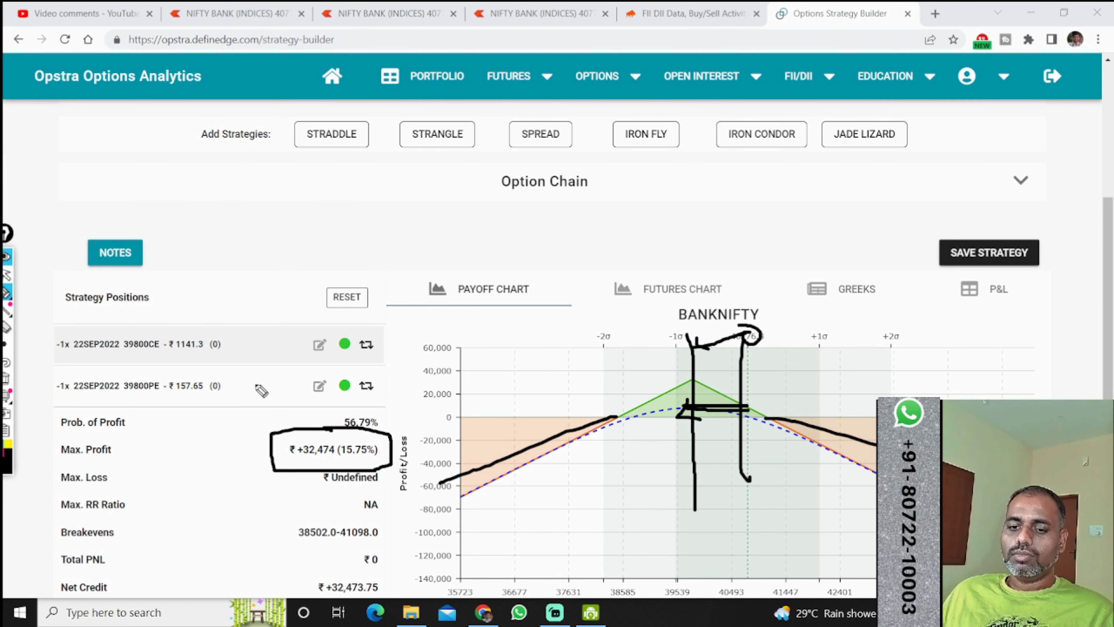
{"action": "left_click", "coordinate": [6, 409]}
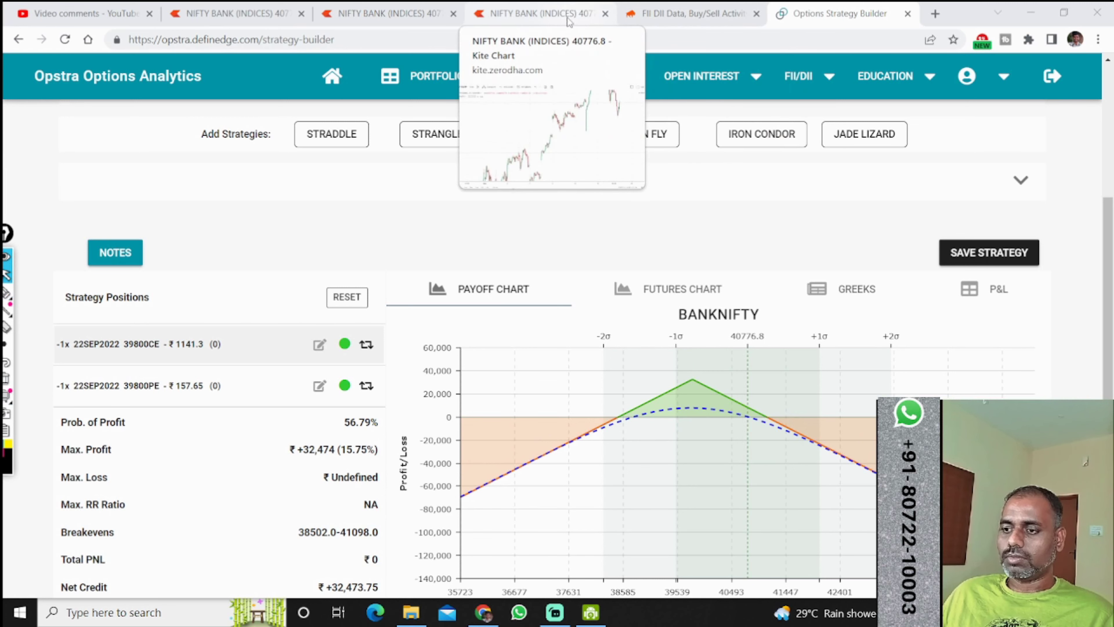
{"action": "scroll", "coordinate": [640, 233], "scroll_direction": "down", "scroll_amount": 3}
{"action": "scroll", "coordinate": [637, 360], "scroll_direction": "up", "scroll_amount": 3}
{"action": "scroll", "coordinate": [637, 360], "scroll_direction": "down", "scroll_amount": 3}
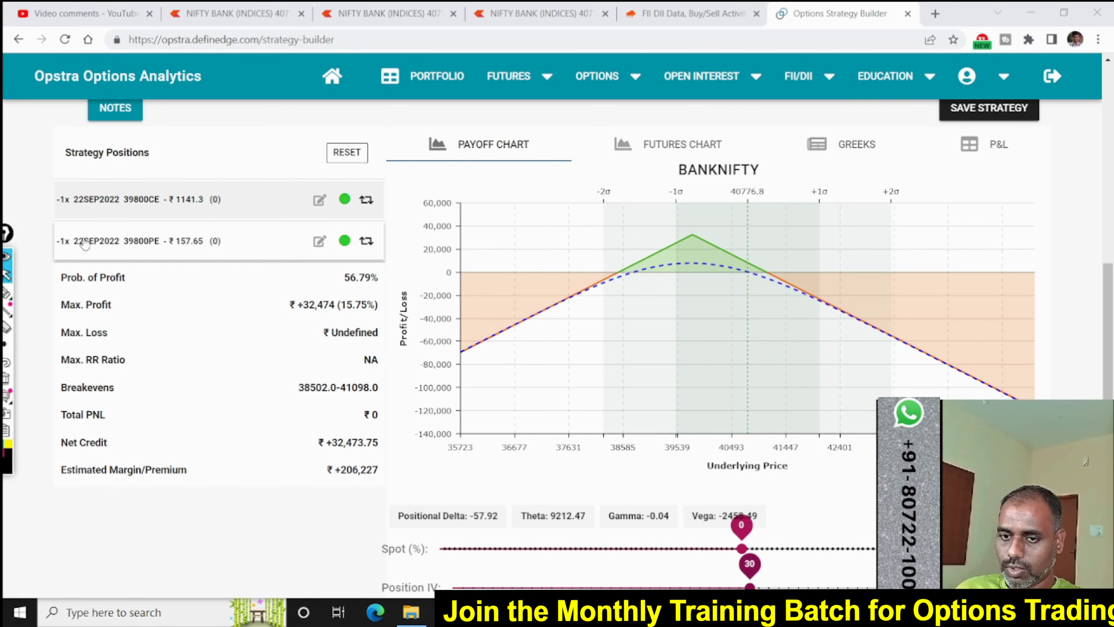
{"action": "left_click", "coordinate": [6, 292]}
{"action": "mouse_move", "coordinate": [313, 370]}
{"action": "left_mouse_down"}
{"action": "mouse_move", "coordinate": [283, 375]}
{"action": "mouse_move", "coordinate": [397, 401]}
{"action": "mouse_move", "coordinate": [377, 373]}
{"action": "mouse_move", "coordinate": [391, 388]}
{"action": "mouse_move", "coordinate": [441, 360]}
{"action": "left_mouse_up"}
{"action": "left_click", "coordinate": [6, 274]}
{"action": "scroll", "coordinate": [496, 296], "scroll_direction": "up", "scroll_amount": 5}
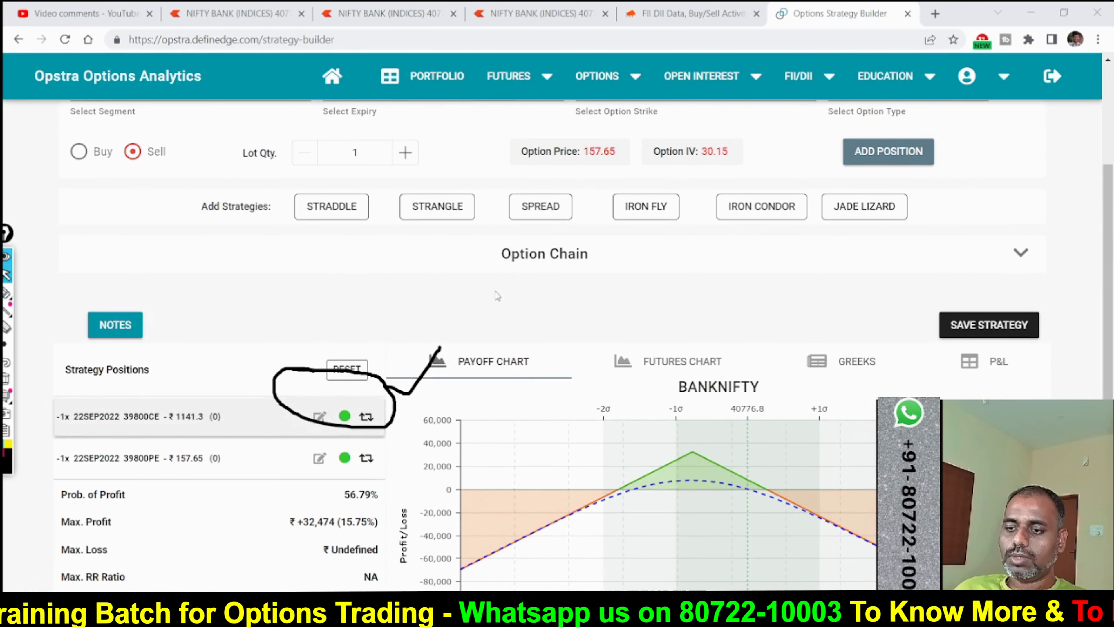
{"action": "scroll", "coordinate": [642, 205], "scroll_direction": "up", "scroll_amount": 3}
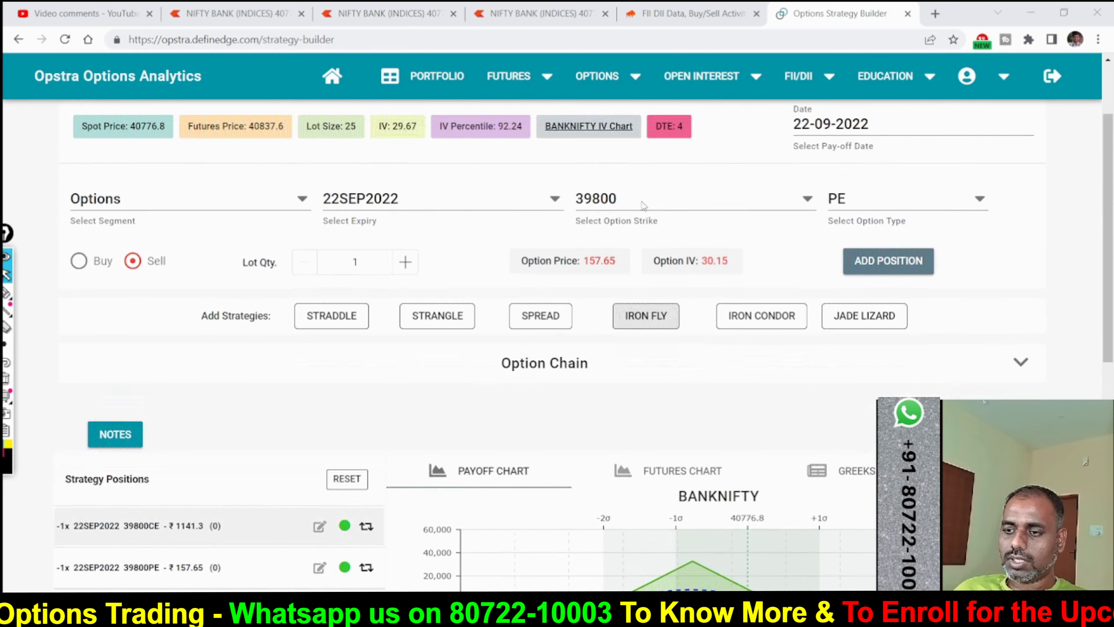
{"action": "scroll", "coordinate": [643, 205], "scroll_direction": "up", "scroll_amount": 1}
{"action": "left_click", "coordinate": [648, 233]}
{"action": "type", "text": "411"}
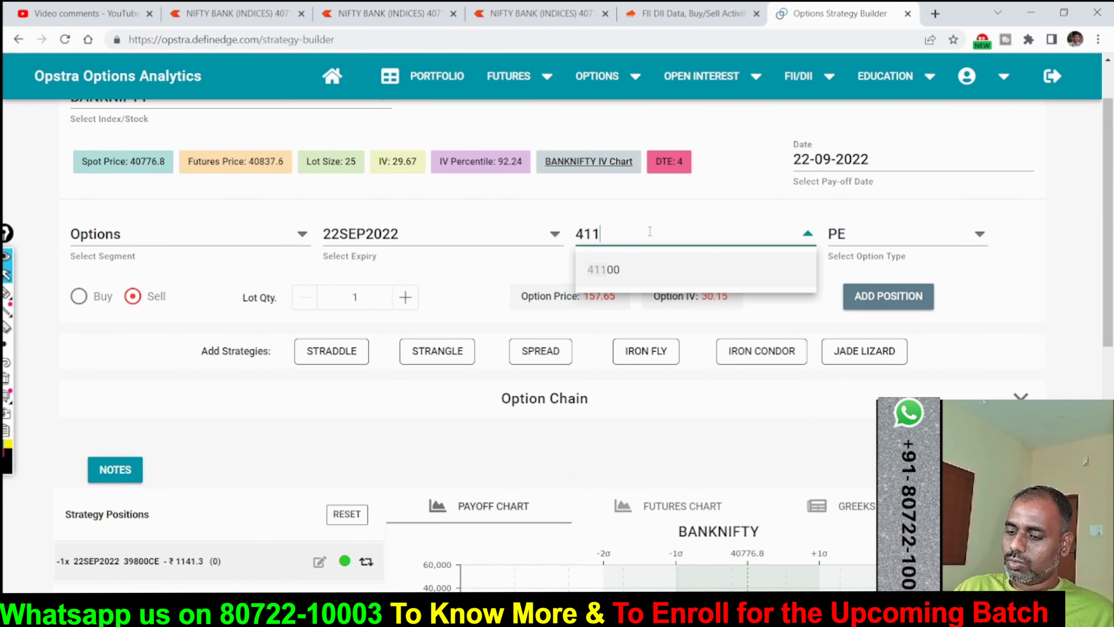
{"action": "type", "text": "00"}
- Add a bought 41100 CE wing to the straddle
{"action": "key", "text": "Return"}
{"action": "left_click", "coordinate": [844, 235]}
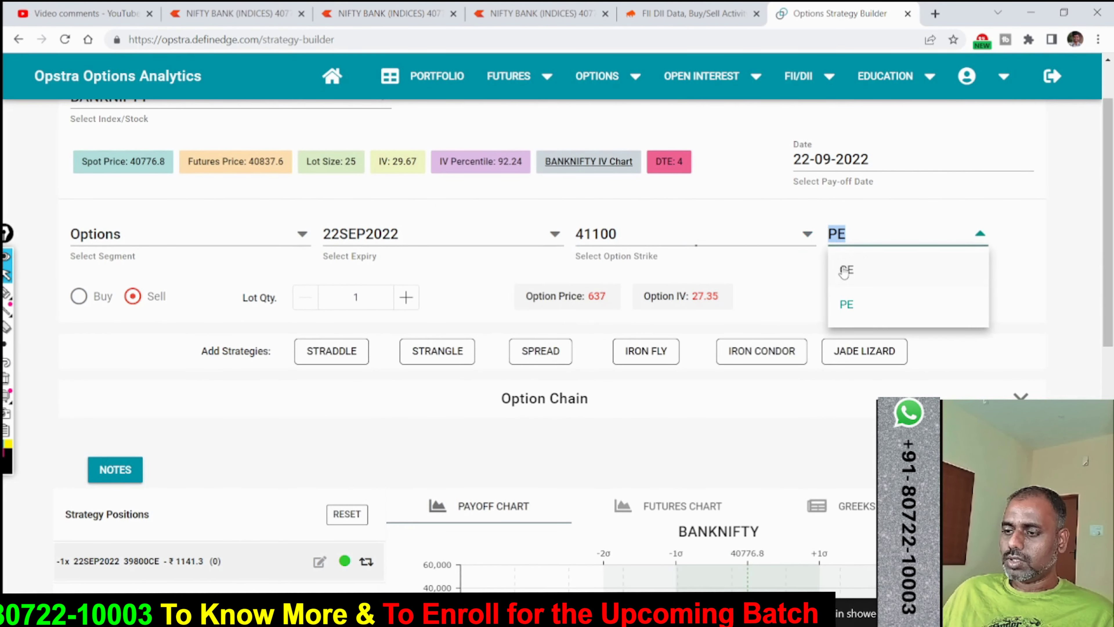
{"action": "left_click", "coordinate": [844, 269]}
{"action": "left_click", "coordinate": [79, 296]}
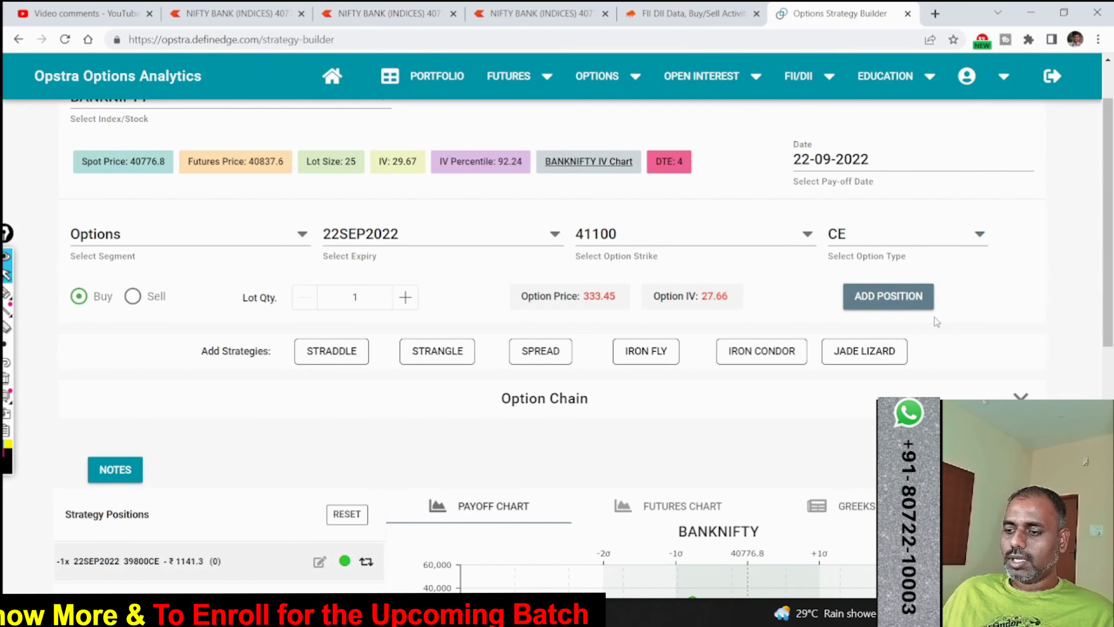
{"action": "left_click", "coordinate": [921, 303]}
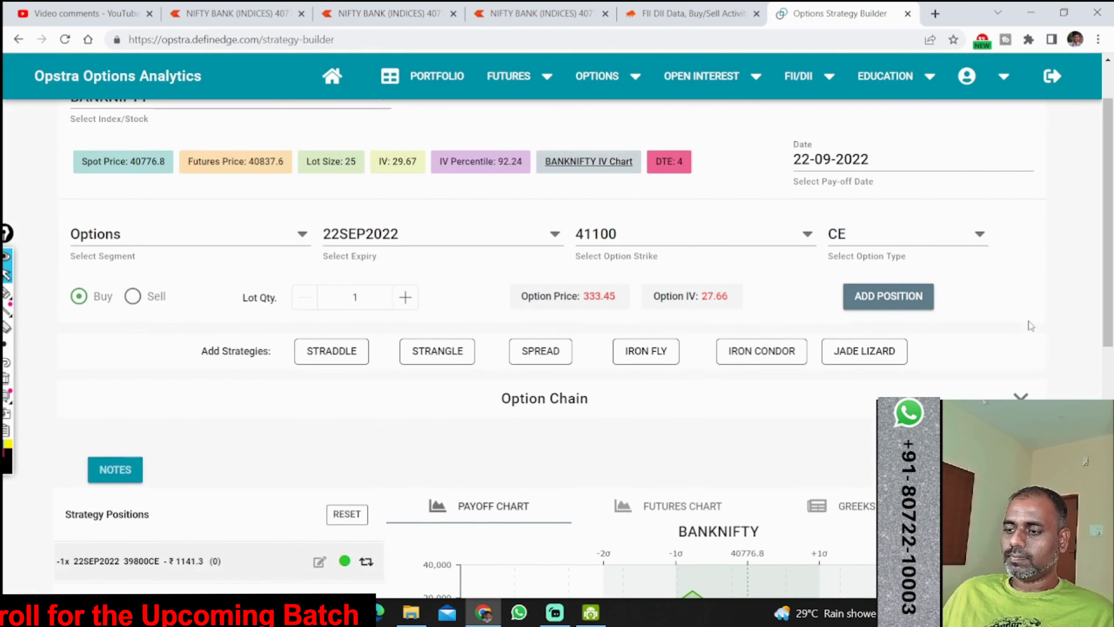
{"action": "scroll", "coordinate": [1030, 326], "scroll_direction": "down", "scroll_amount": 3}
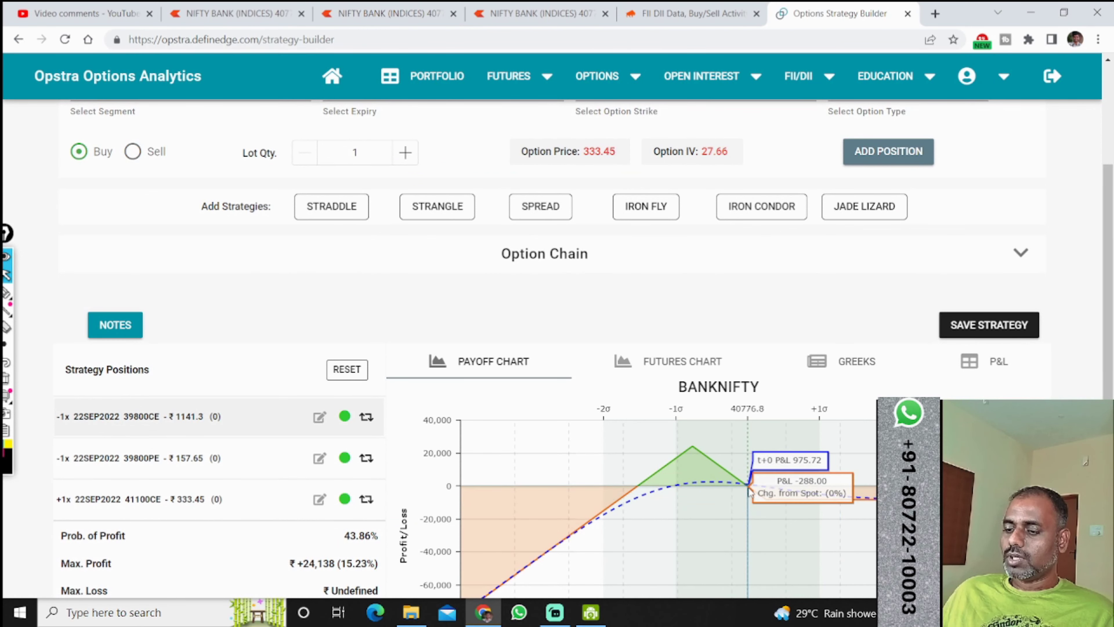
{"action": "scroll", "coordinate": [749, 491], "scroll_direction": "down", "scroll_amount": 6}
{"action": "scroll", "coordinate": [749, 194], "scroll_direction": "up", "scroll_amount": 3}
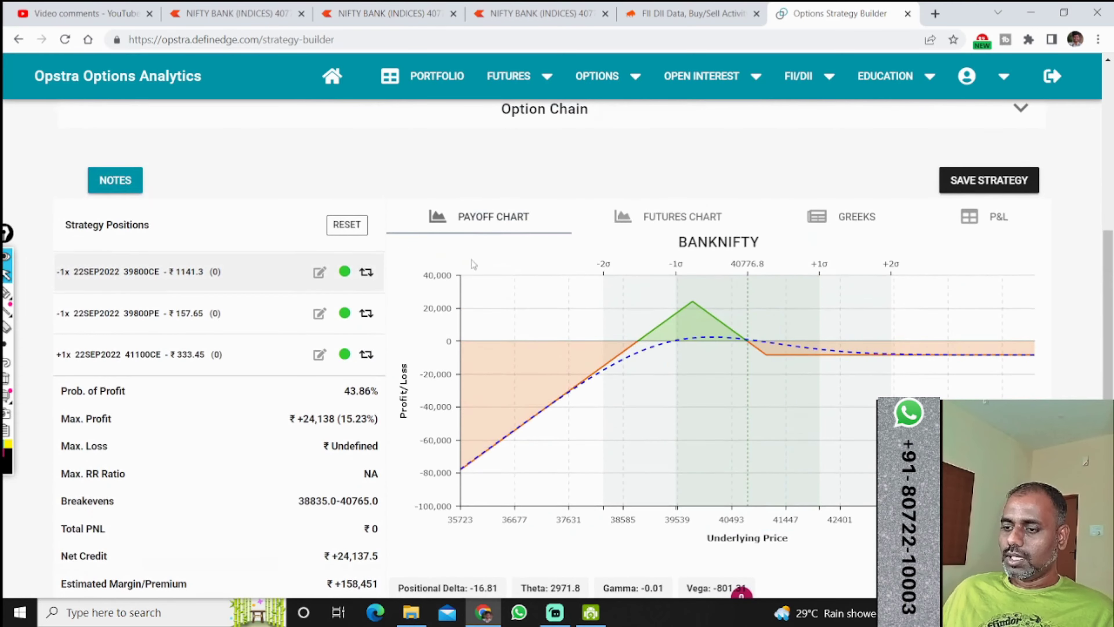
{"action": "scroll", "coordinate": [673, 365], "scroll_direction": "up", "scroll_amount": 5}
- Add a bought 38500 PE wing, capping max loss at ₹9,135
{"action": "left_click", "coordinate": [695, 166]}
{"action": "type", "text": "38500"}
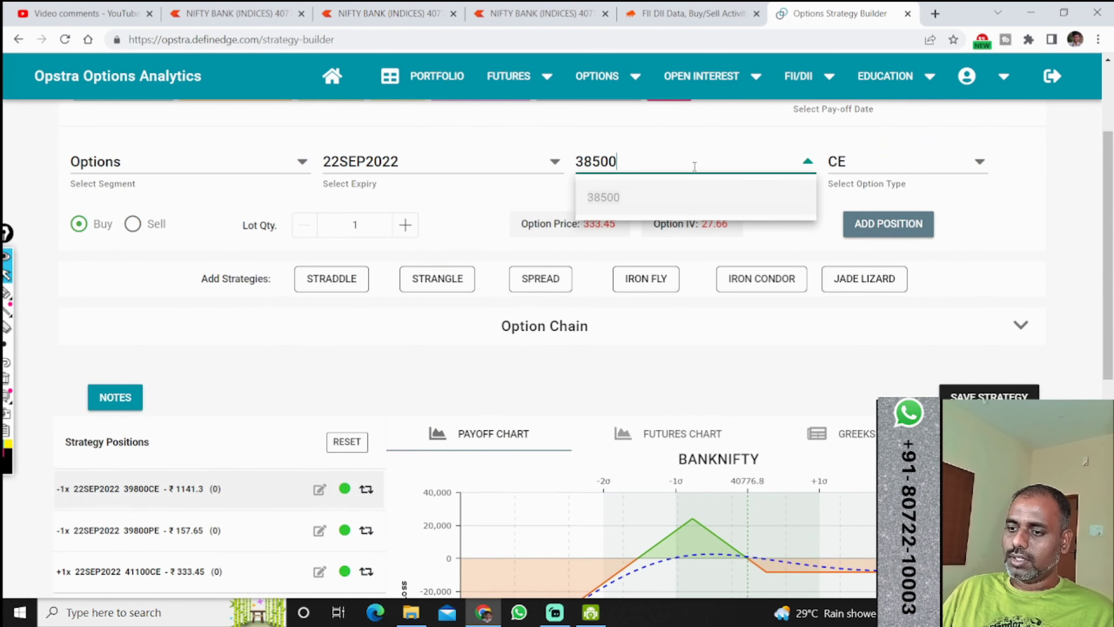
{"action": "key", "text": "Return"}
{"action": "key", "text": "Tab"}
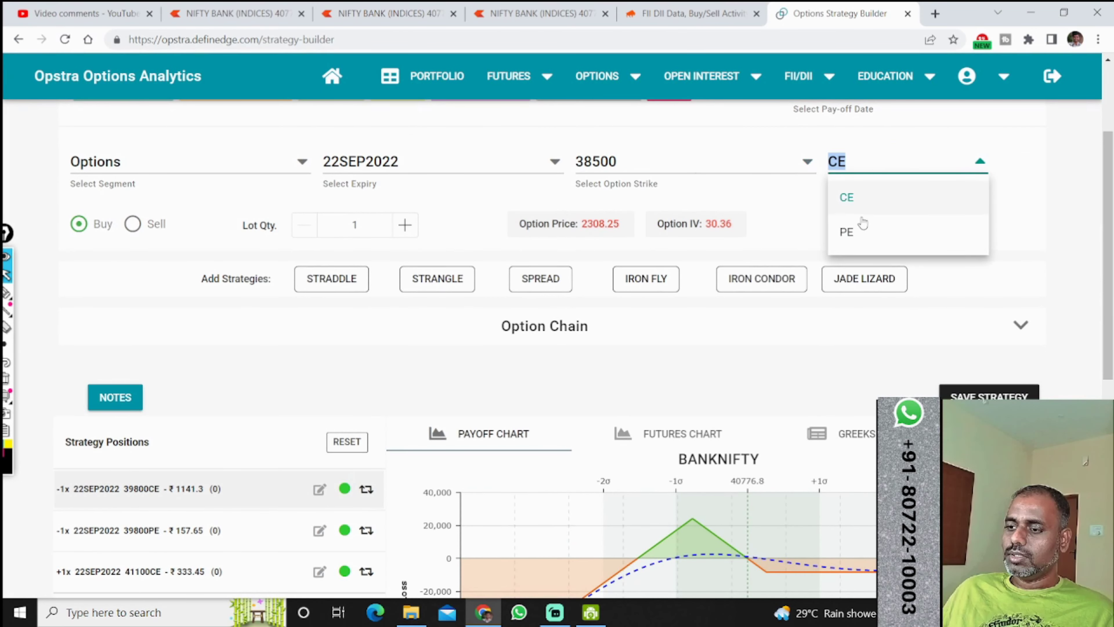
{"action": "key", "text": "Return"}
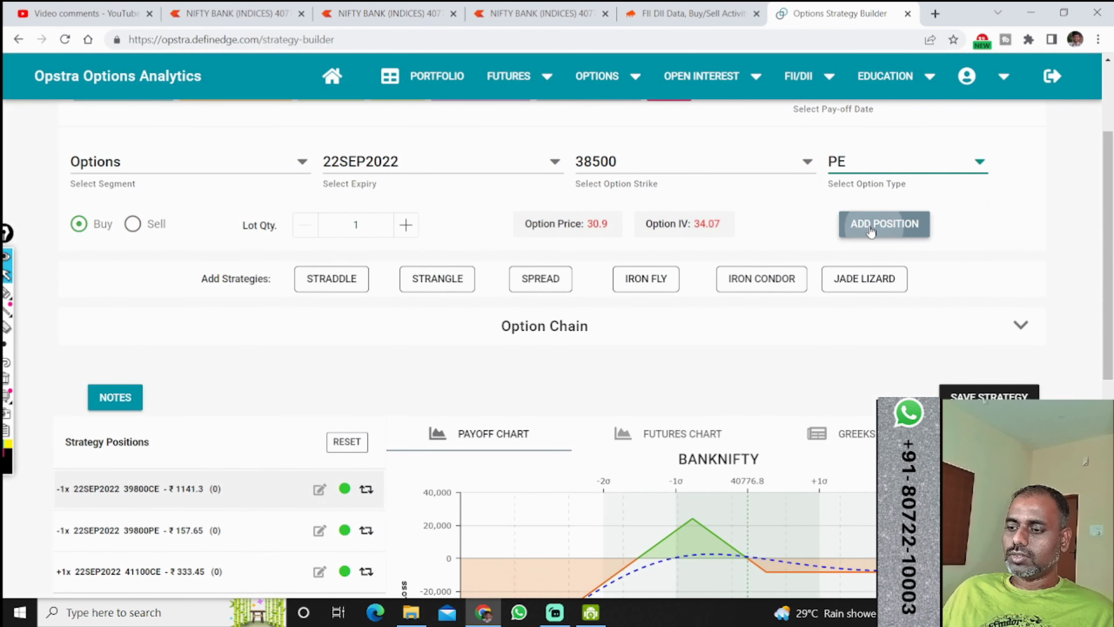
{"action": "left_click", "coordinate": [884, 224]}
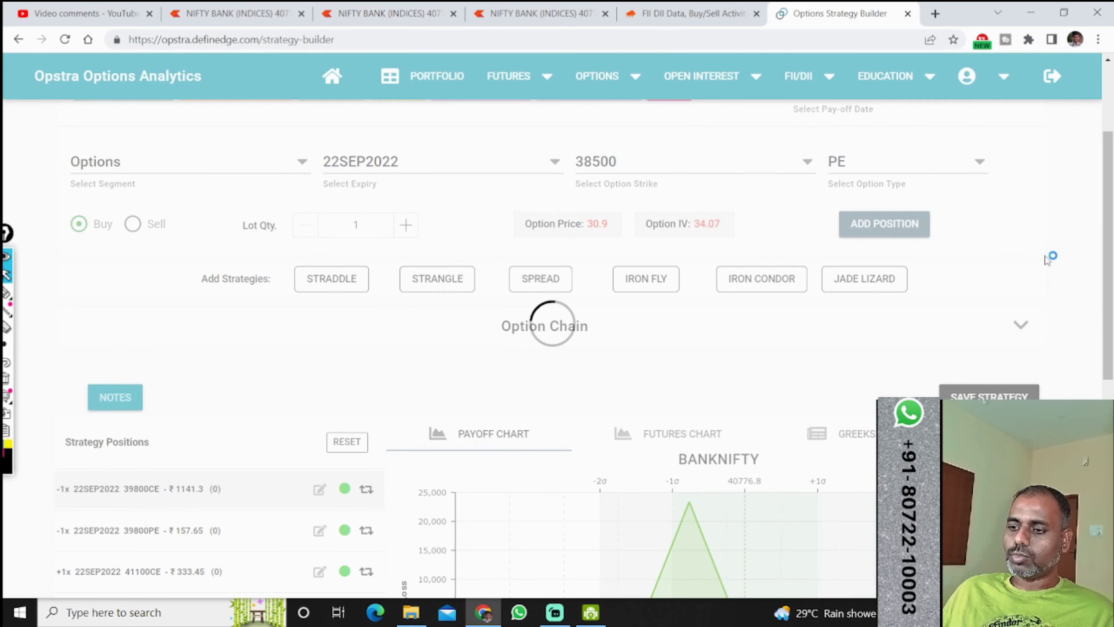
{"action": "scroll", "coordinate": [1045, 262], "scroll_direction": "down", "scroll_amount": 8}
{"action": "left_click", "coordinate": [6, 292]}
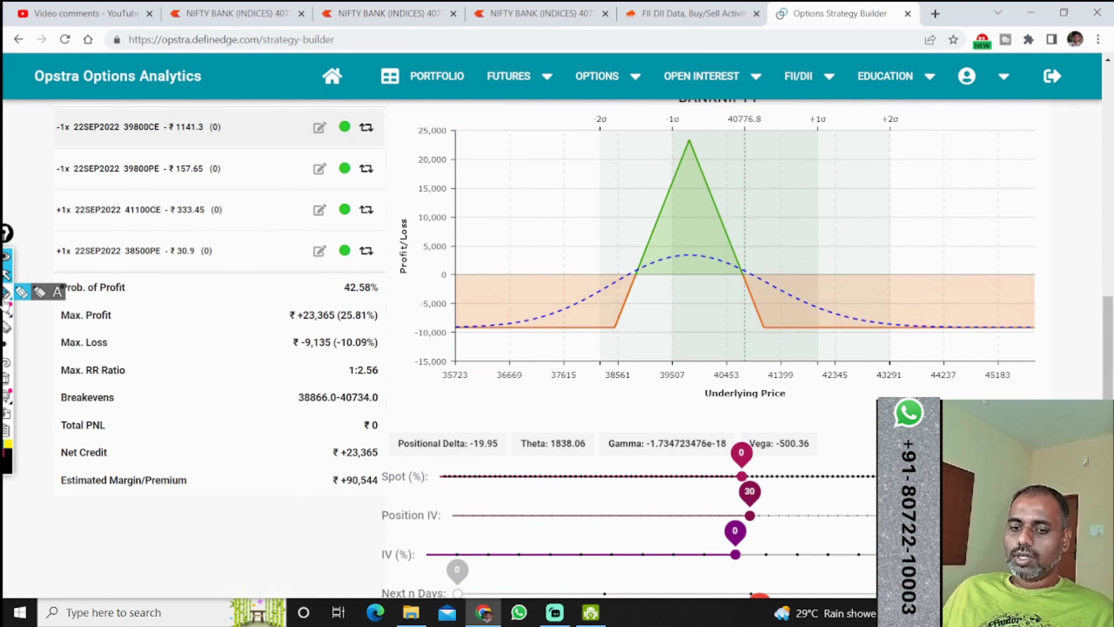
{"action": "left_click_drag", "start_coordinate": [481, 327], "coordinate": [617, 326]}
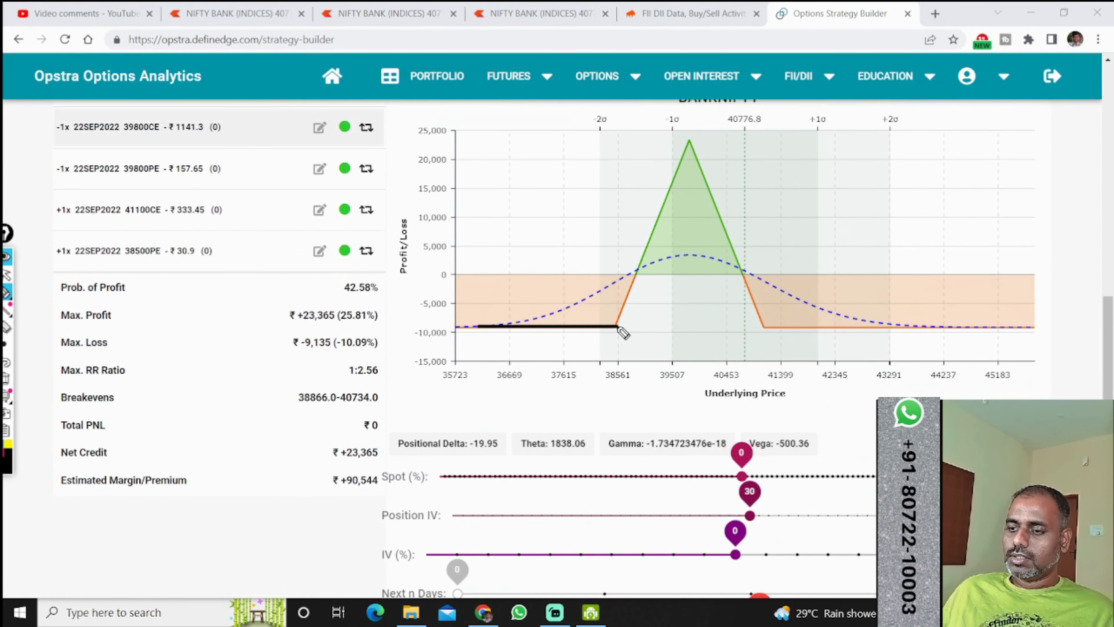
{"action": "left_click_drag", "start_coordinate": [747, 251], "coordinate": [744, 297]}
{"action": "mouse_move", "coordinate": [686, 159]}
{"action": "left_mouse_down"}
{"action": "mouse_move", "coordinate": [701, 134]}
{"action": "mouse_move", "coordinate": [690, 119]}
{"action": "left_mouse_up"}
{"action": "key", "text": "ctrl+shift+1"}
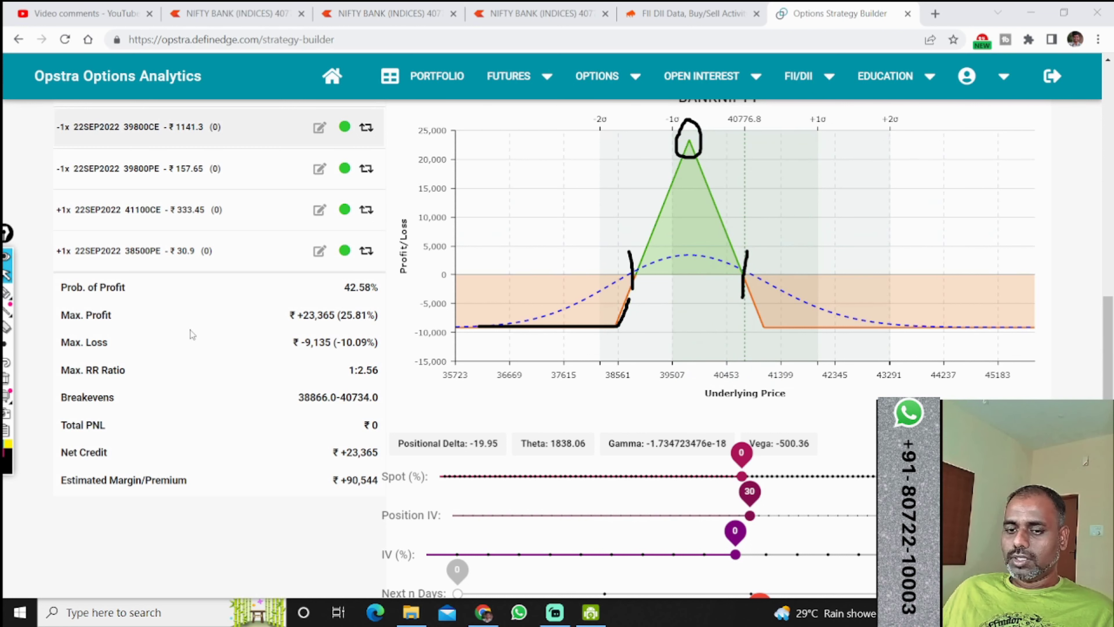
{"action": "left_click", "coordinate": [5, 379]}
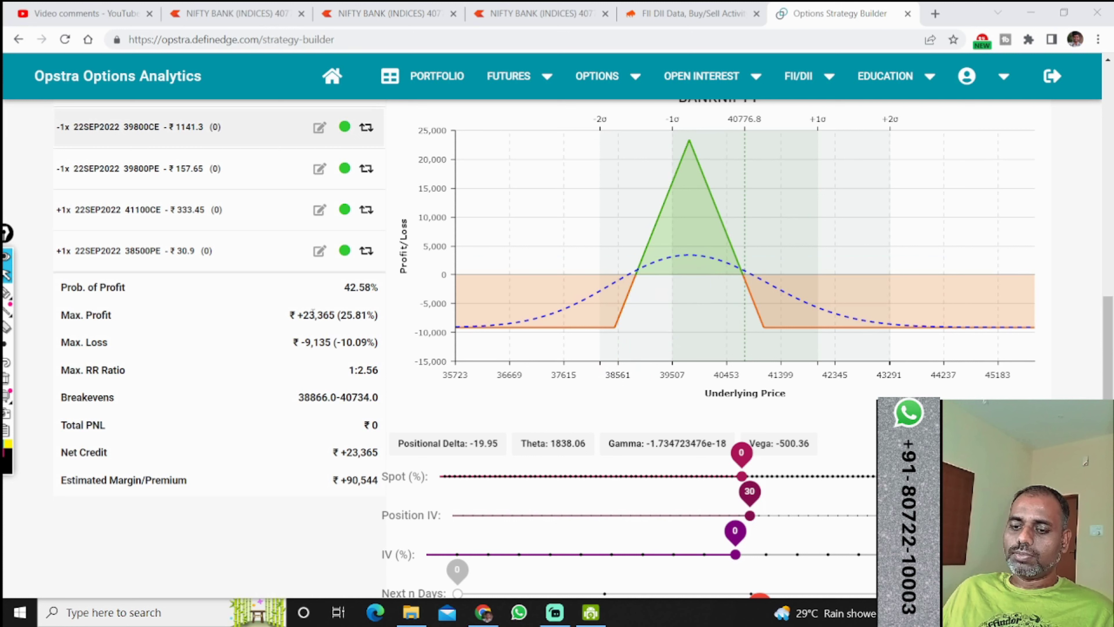
- Highlight max profit 23,365, max loss 9,135 and breakevens 38866.0–40734.0
{"action": "double_click", "coordinate": [313, 314]}
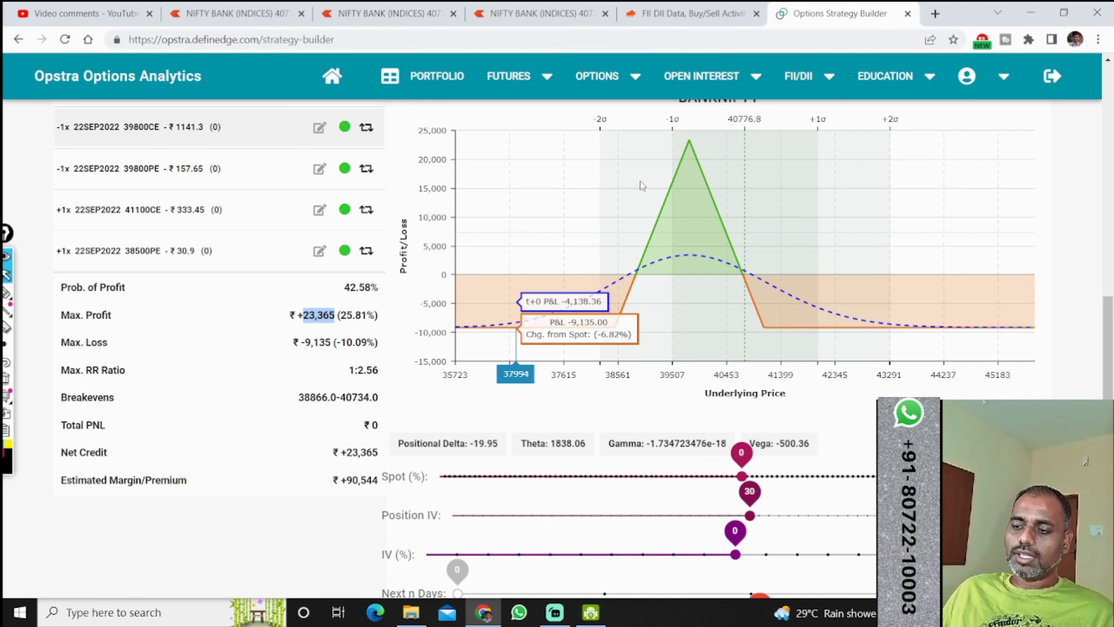
{"action": "double_click", "coordinate": [317, 341]}
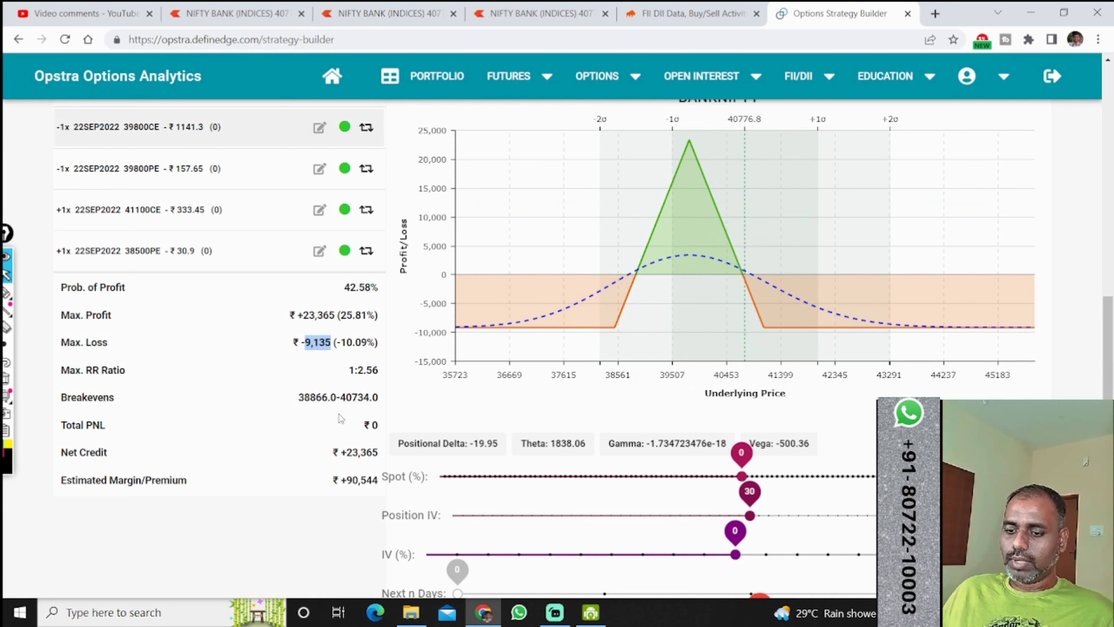
{"action": "triple_click", "coordinate": [340, 397]}
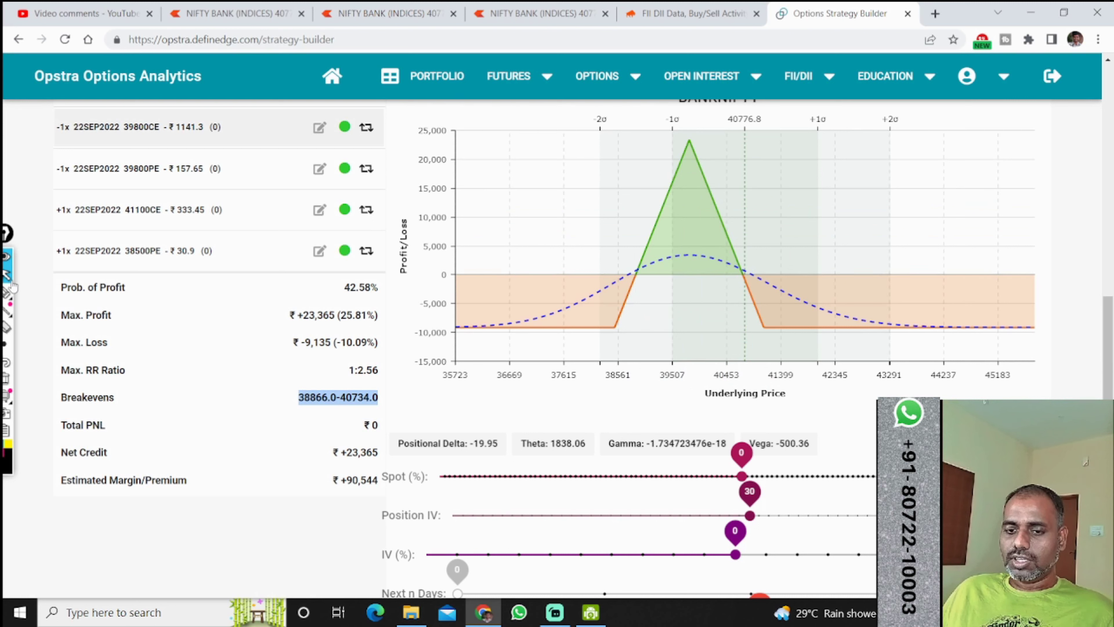
- Ink-mark the right breakeven near spot, then switch to the NIFTY BANK intraday chart
{"action": "left_click", "coordinate": [7, 292]}
{"action": "left_click_drag", "start_coordinate": [746, 260], "coordinate": [742, 298]}
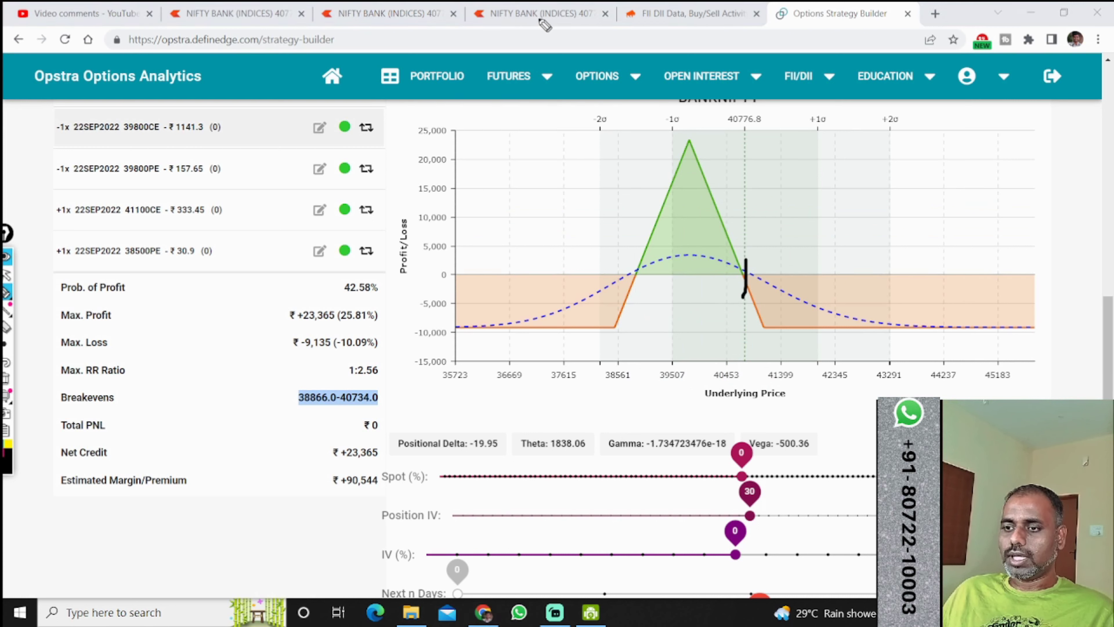
{"action": "key", "text": "Escape"}
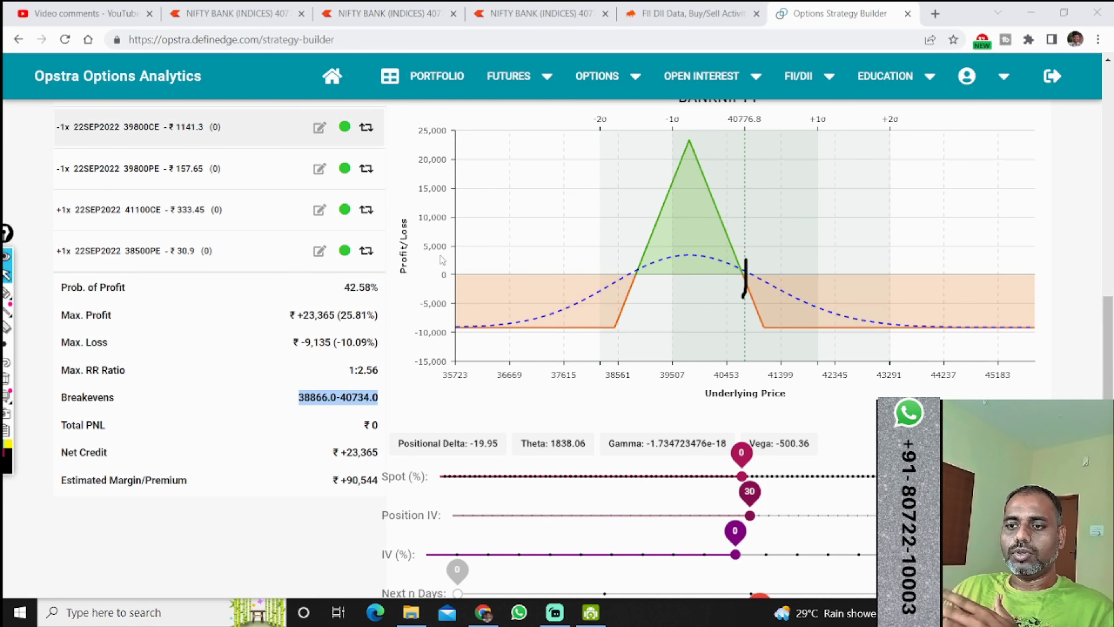
{"action": "left_click", "coordinate": [540, 13]}
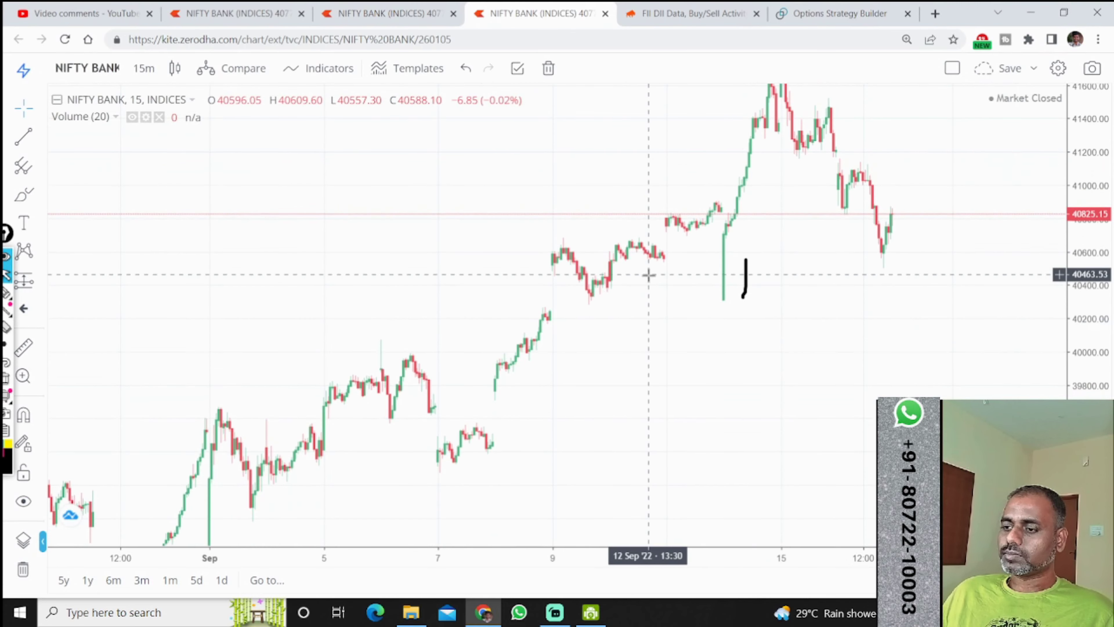
- On the NIFTY BANK daily chart, ink range lines near 40000 and support, plus a zigzag
{"action": "left_click", "coordinate": [376, 8]}
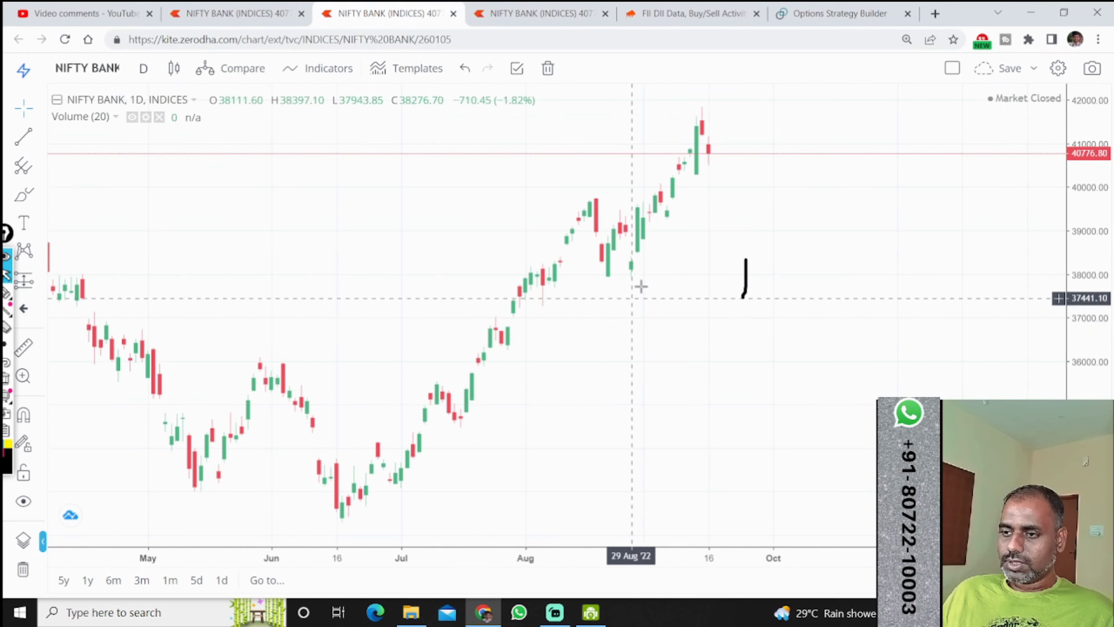
{"action": "left_click", "coordinate": [612, 8]}
{"action": "left_click", "coordinate": [193, 13]}
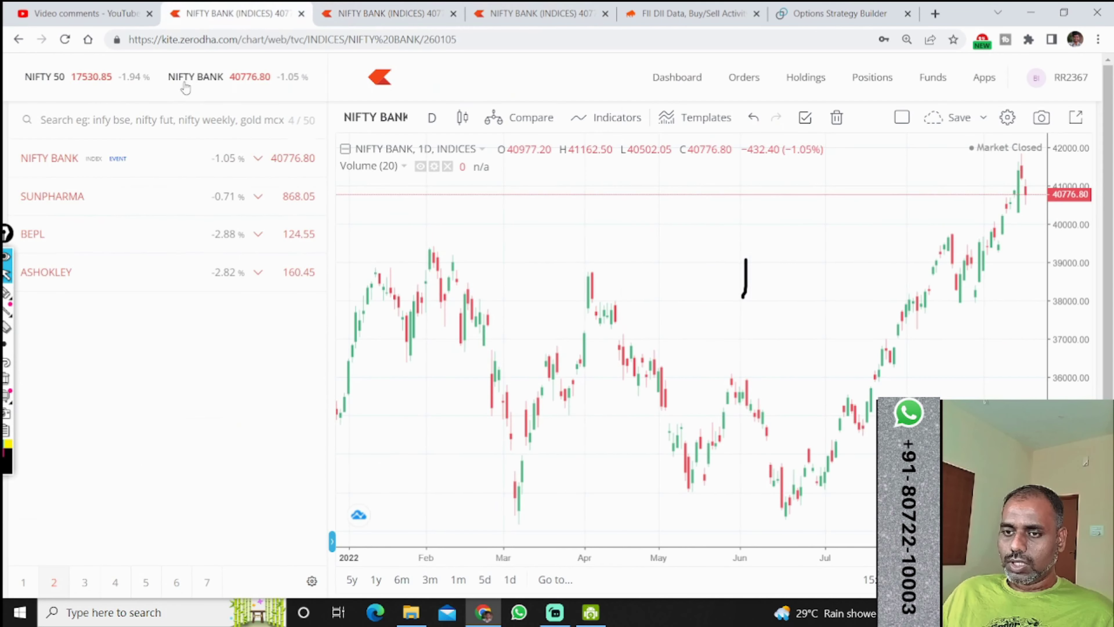
{"action": "left_click", "coordinate": [7, 292]}
{"action": "left_click_drag", "start_coordinate": [570, 221], "coordinate": [717, 221]}
{"action": "left_click_drag", "start_coordinate": [530, 339], "coordinate": [861, 339]}
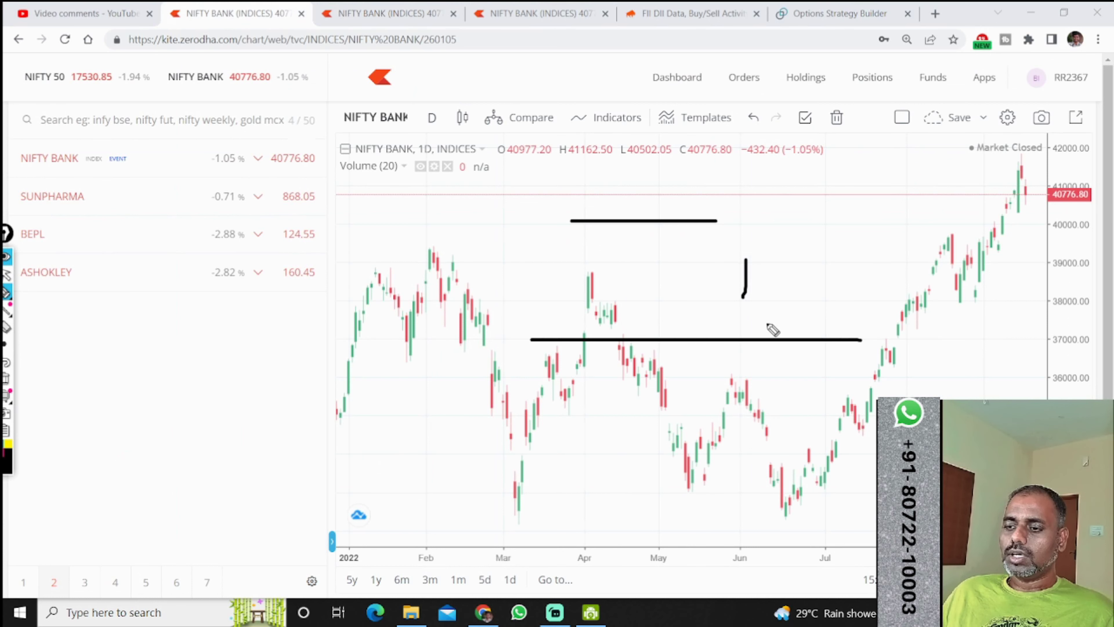
{"action": "left_click_drag", "start_coordinate": [532, 218], "coordinate": [876, 221]}
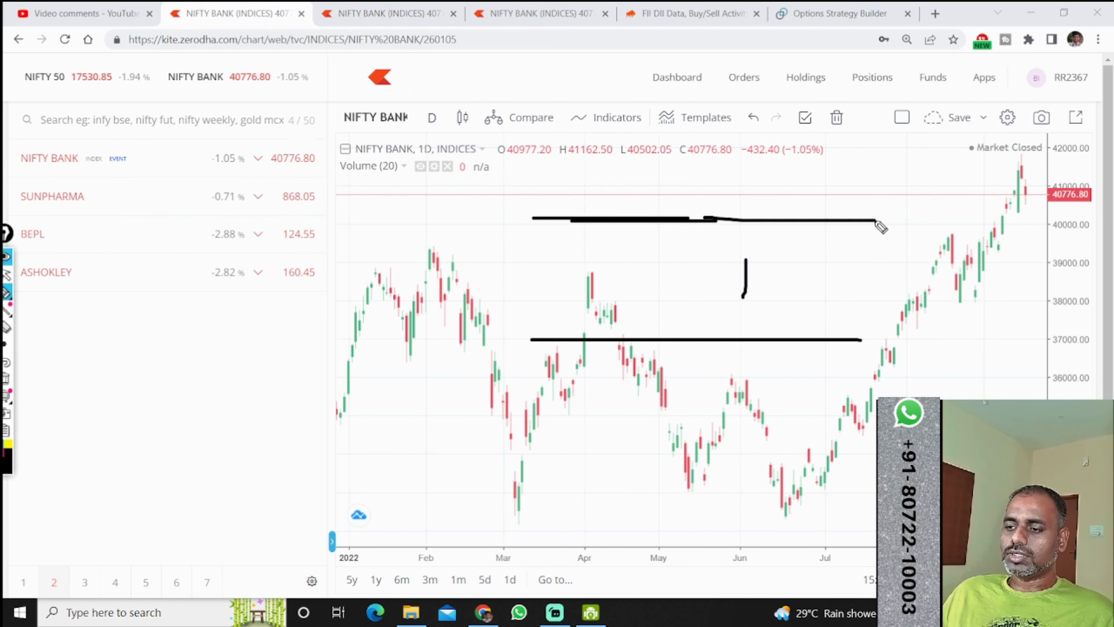
{"action": "mouse_move", "coordinate": [619, 318]}
{"action": "left_mouse_down"}
{"action": "mouse_move", "coordinate": [740, 282]}
{"action": "mouse_move", "coordinate": [765, 290]}
{"action": "left_mouse_up"}
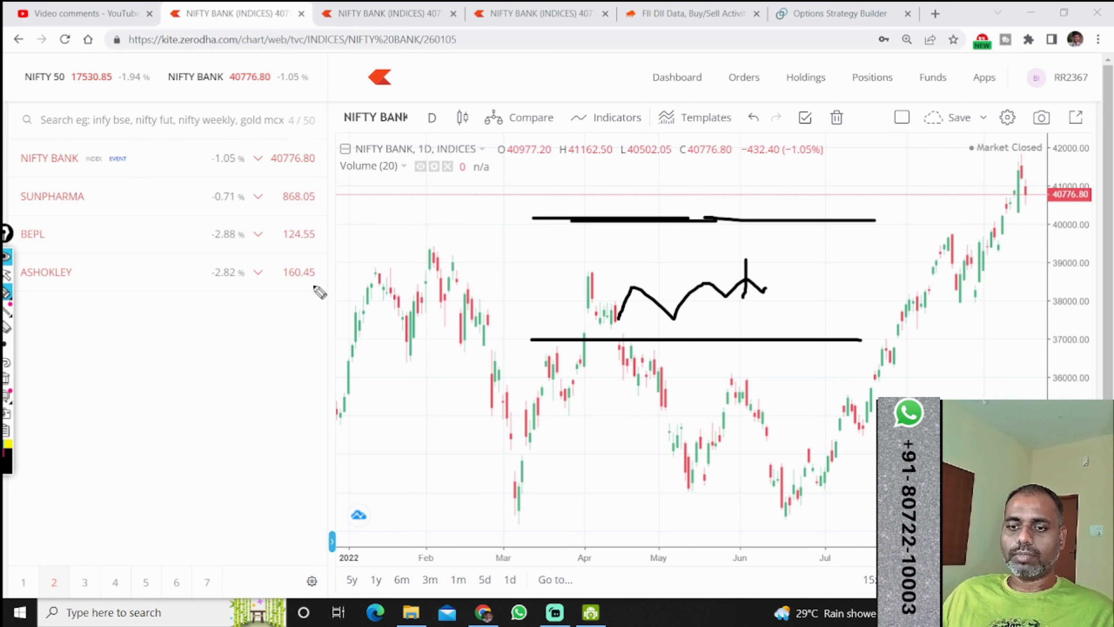
- Clear the chart ink and return to Opstra's four-leg strategy builder
{"action": "left_click", "coordinate": [5, 377]}
{"action": "left_click", "coordinate": [836, 13]}
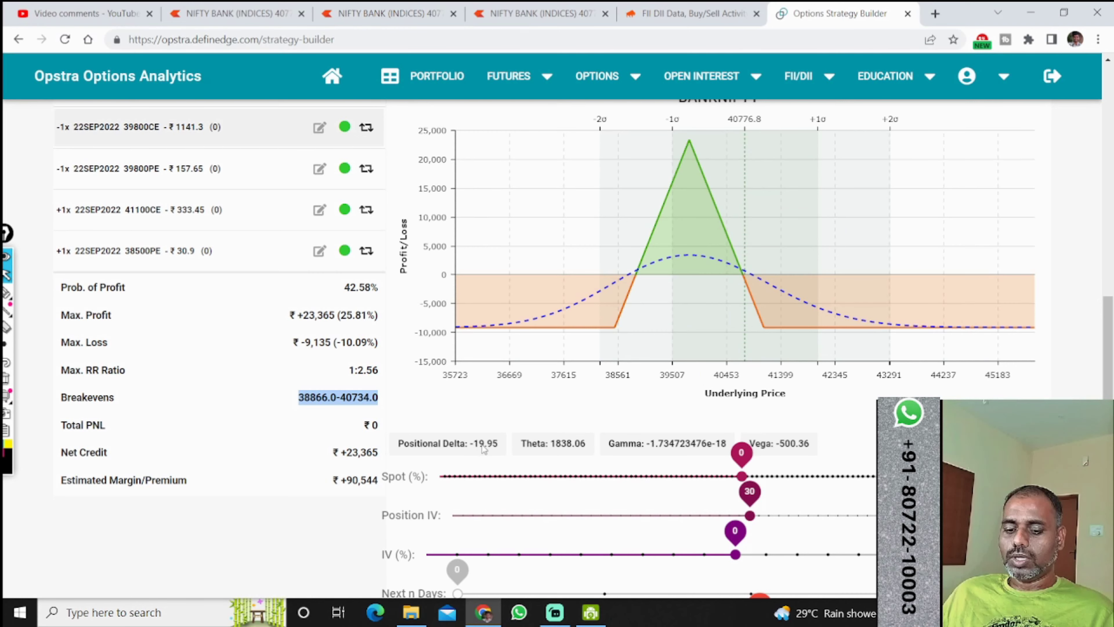
{"action": "key", "text": "super+d"}
- Ink the Double Top shape, peak stroke and neckline, then bring Chrome's Opstra tab back
{"action": "left_click", "coordinate": [6, 294]}
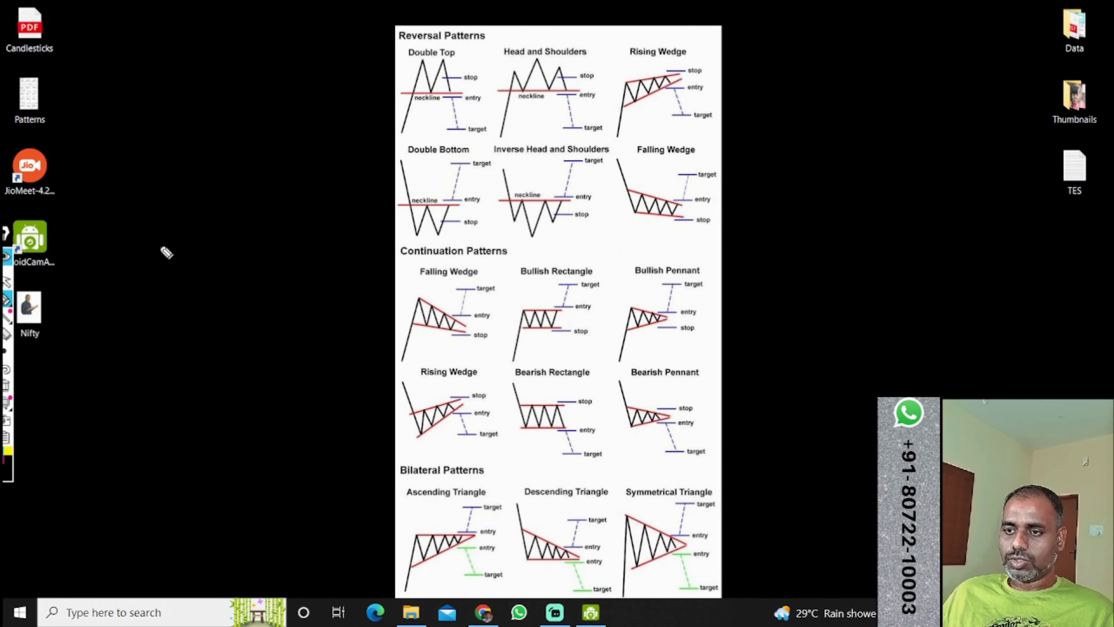
{"action": "mouse_move", "coordinate": [397, 129]}
{"action": "left_mouse_down"}
{"action": "mouse_move", "coordinate": [453, 83]}
{"action": "mouse_move", "coordinate": [419, 98]}
{"action": "mouse_move", "coordinate": [503, 100]}
{"action": "mouse_move", "coordinate": [458, 129]}
{"action": "left_mouse_up"}
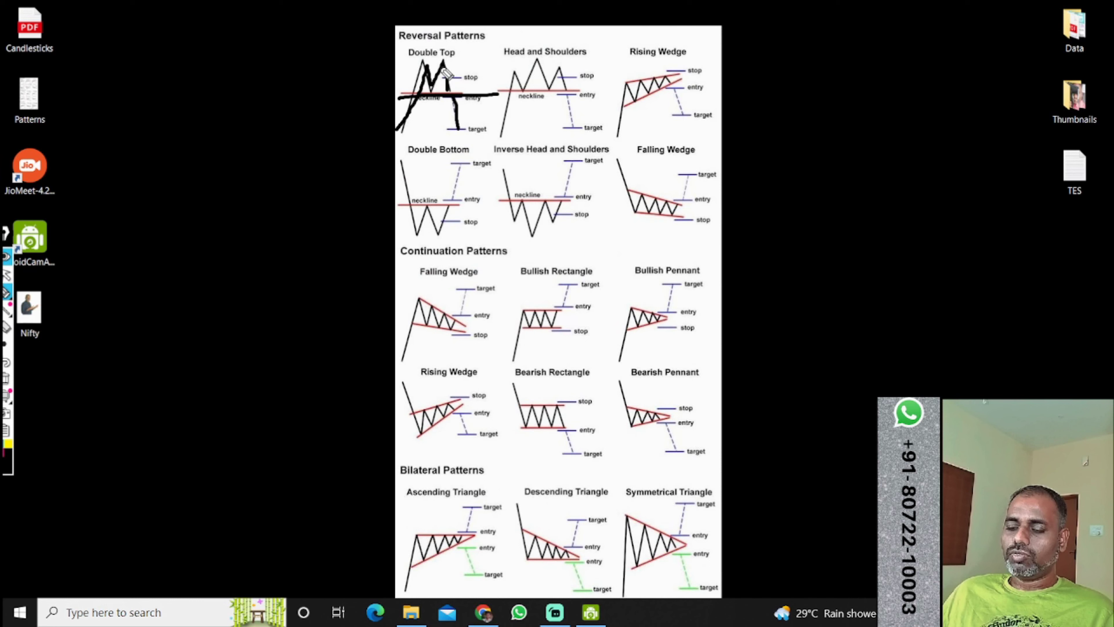
{"action": "mouse_move", "coordinate": [444, 80]}
{"action": "left_mouse_down"}
{"action": "mouse_move", "coordinate": [465, 35]}
{"action": "mouse_move", "coordinate": [474, 41]}
{"action": "left_mouse_up"}
{"action": "mouse_move", "coordinate": [416, 94]}
{"action": "left_mouse_down"}
{"action": "mouse_move", "coordinate": [468, 94]}
{"action": "mouse_move", "coordinate": [466, 174]}
{"action": "left_mouse_up"}
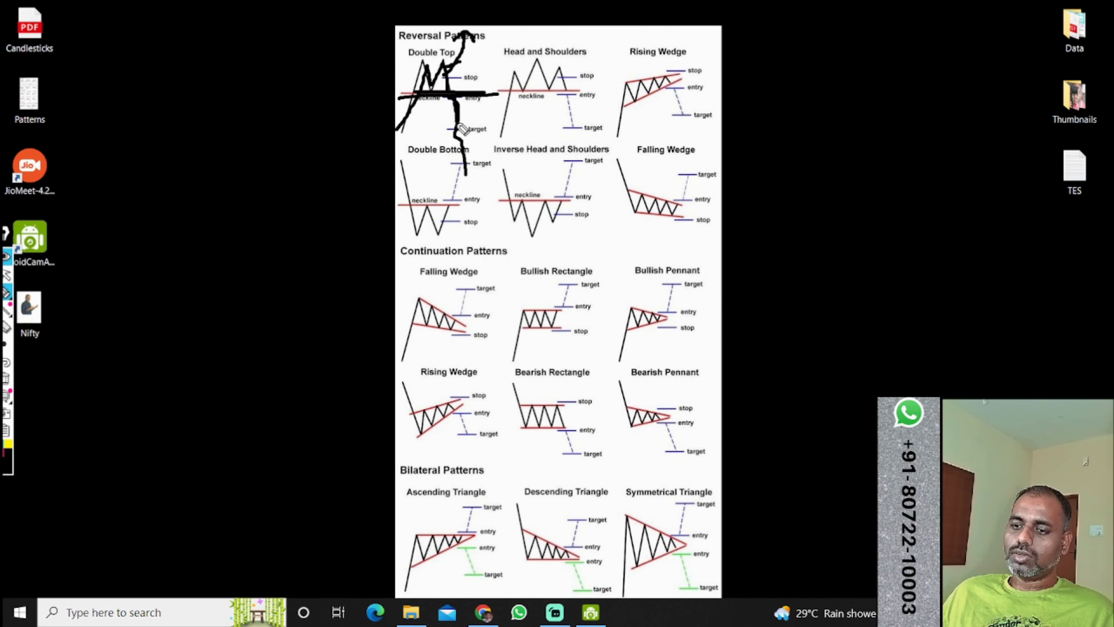
{"action": "key", "text": "Escape"}
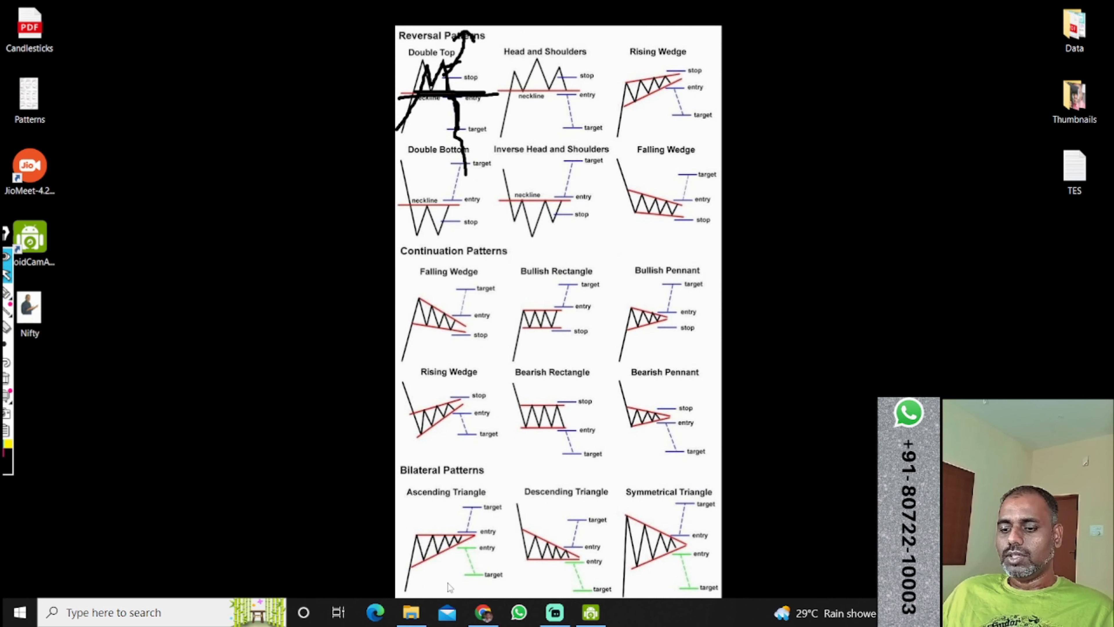
{"action": "left_click", "coordinate": [492, 611]}
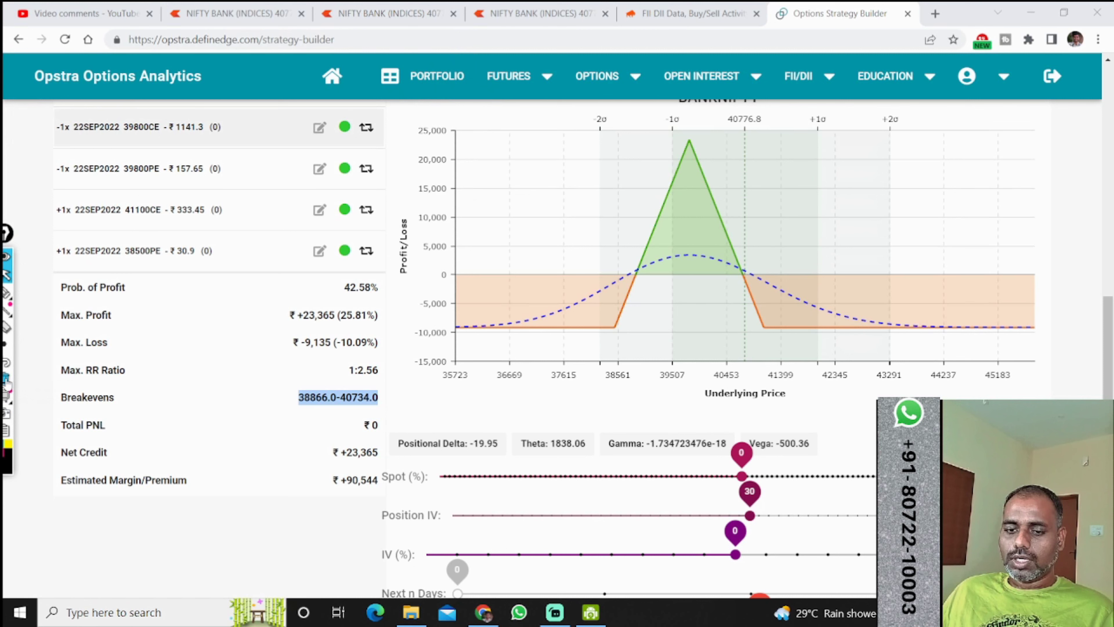
{"action": "mouse_move", "coordinate": [540, 7]}
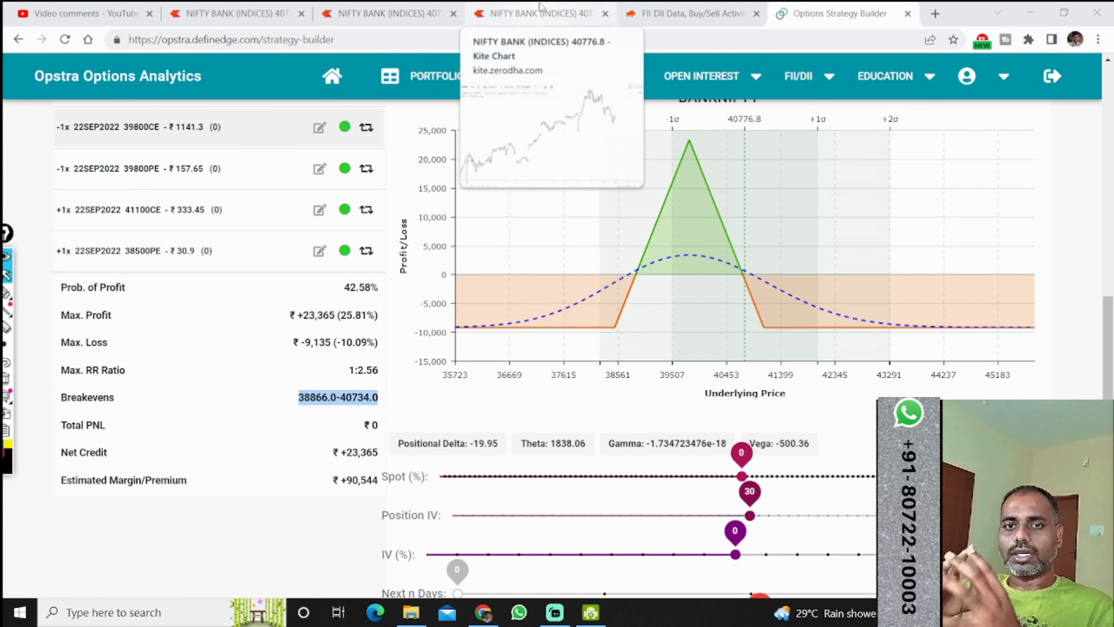